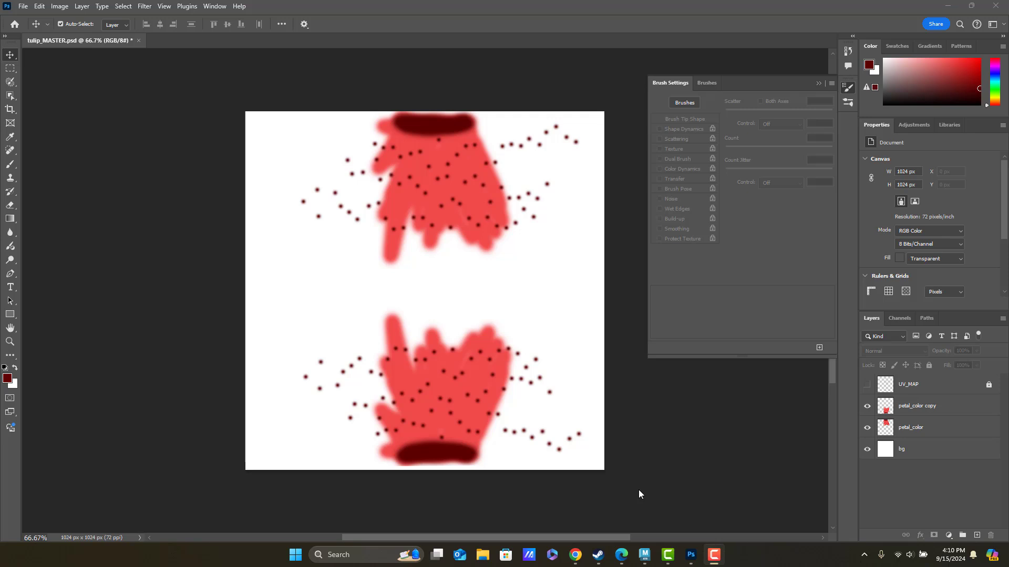
Switch from Photoshop back to Maya's UV Snapshot Options for tulip_UV.png
click(646, 557)
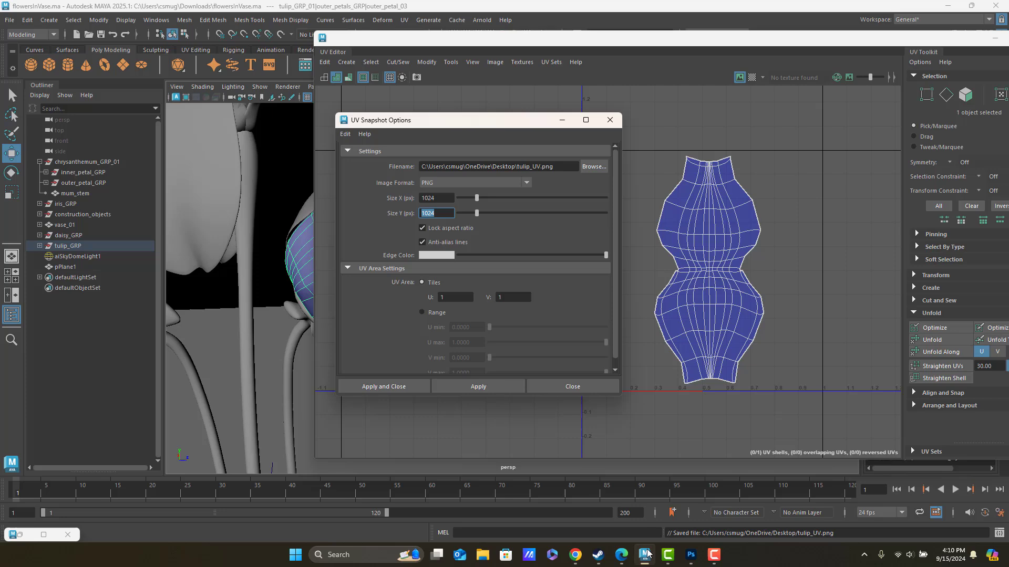
Restore Hypershade and create an aiStandardSurface node in the empty graph
click(19, 535)
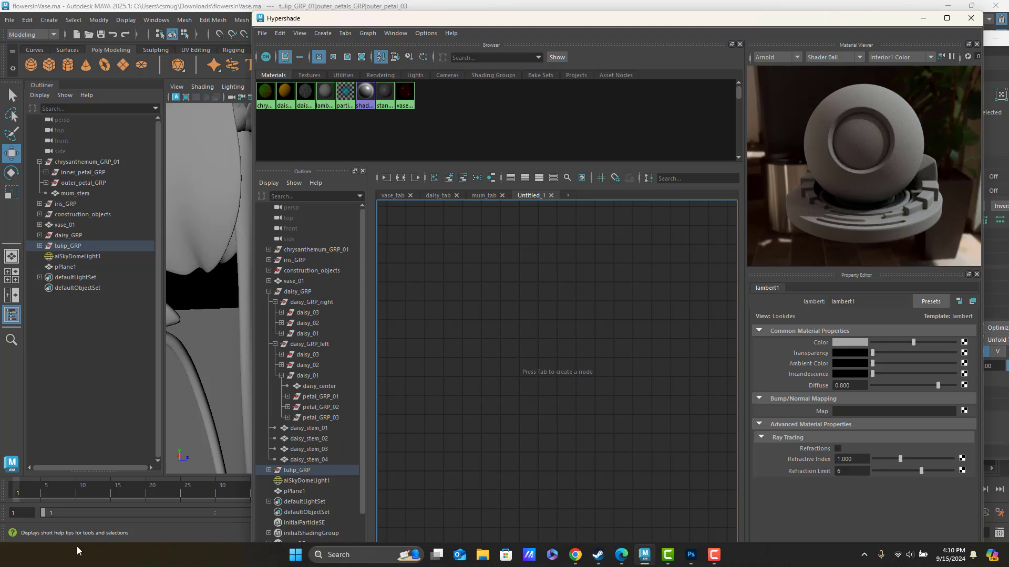
click(579, 409)
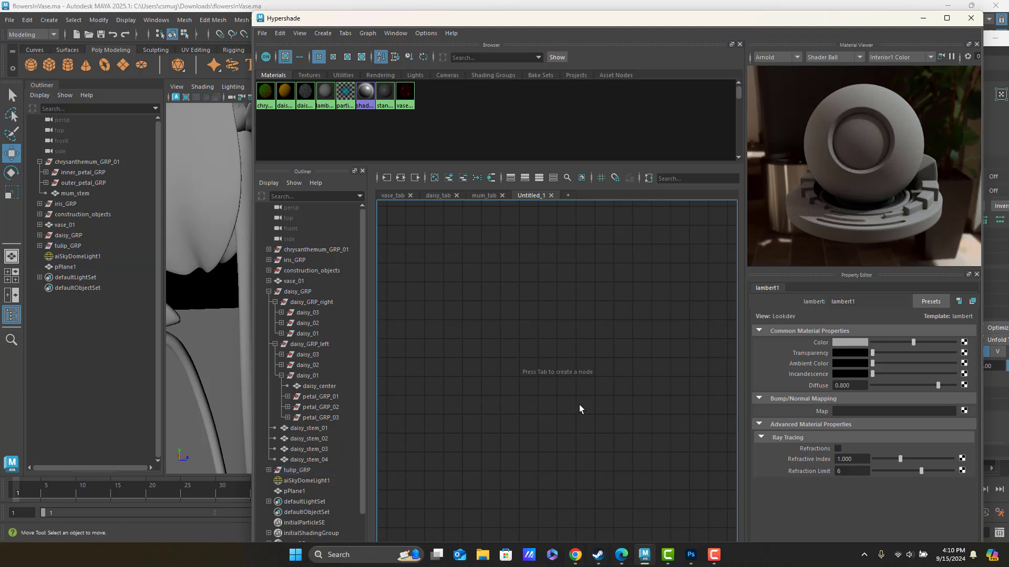
key(Tab)
text(aistanda)
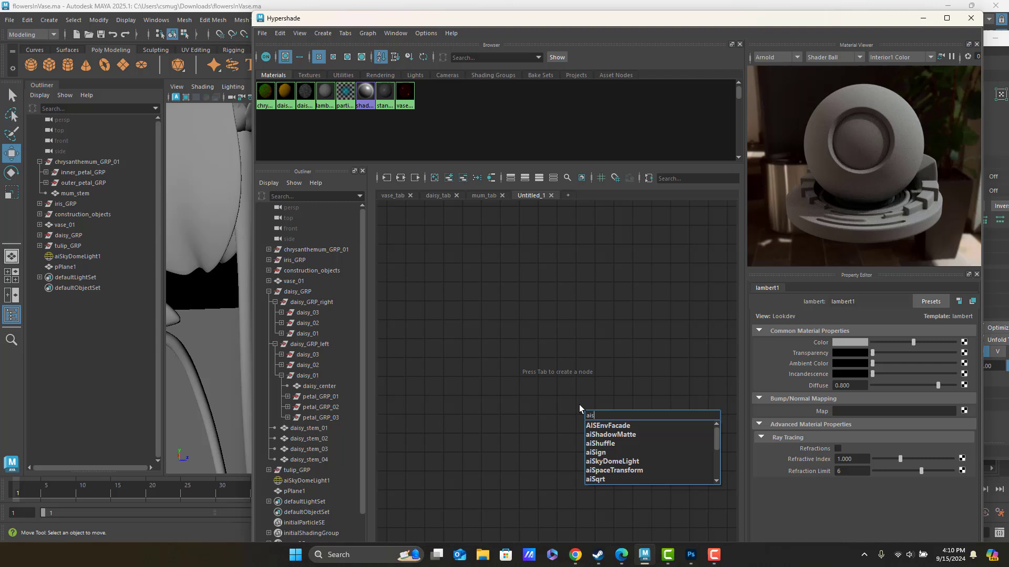
key(Down)
key(Down)
key(Return)
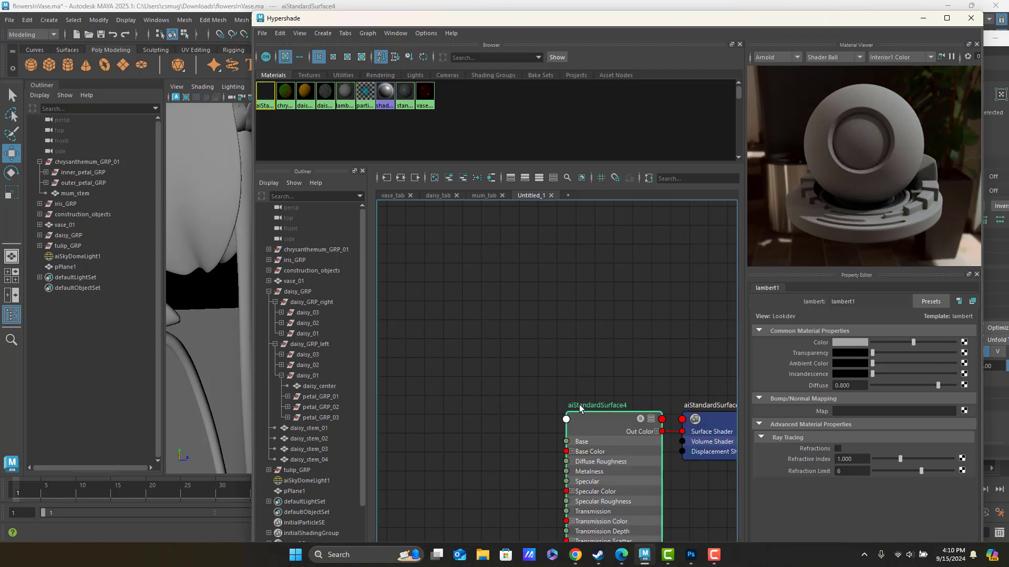
Rename the new material to tulip_petal_AIS and move it up and right
double_click(579, 405)
text(tu)
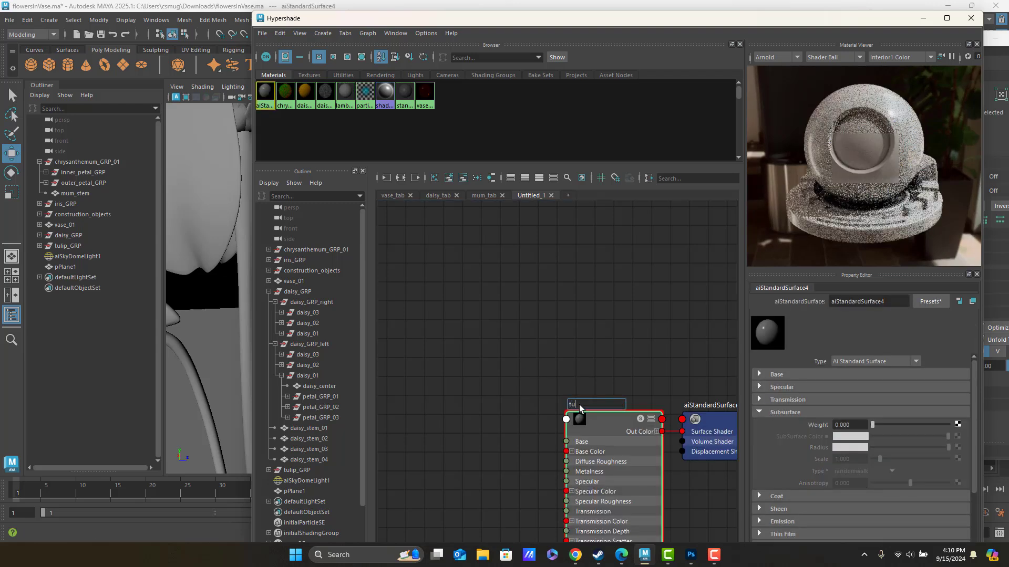
text(lip_petal_)
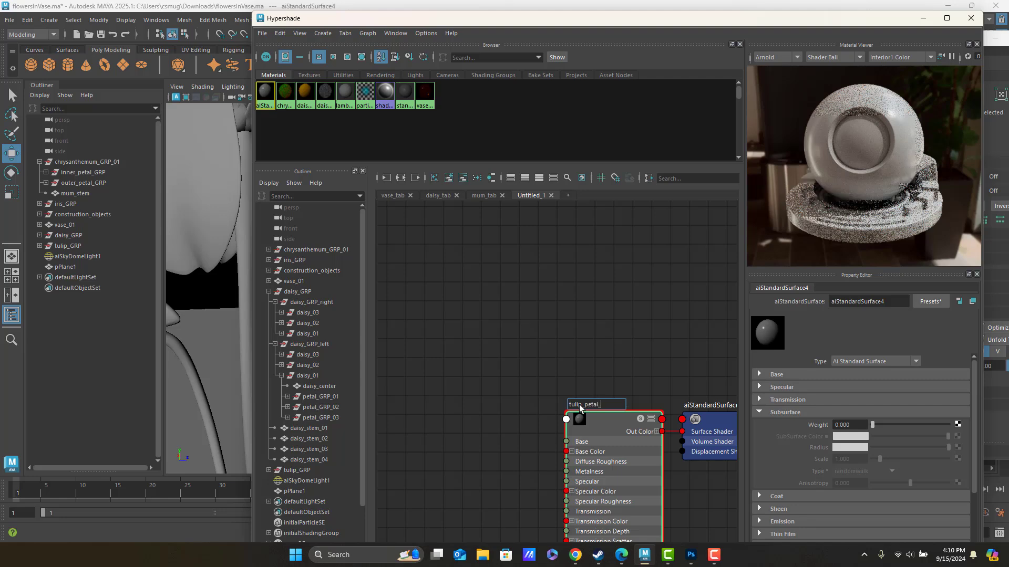
text(AIS)
key(Return)
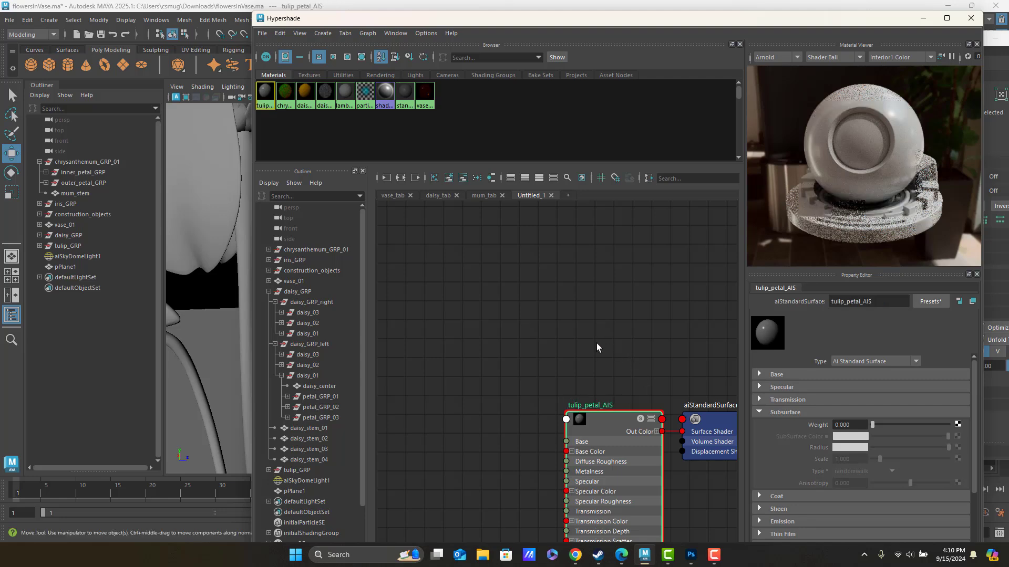
alt+middle_drag(625, 376, 638, 216)
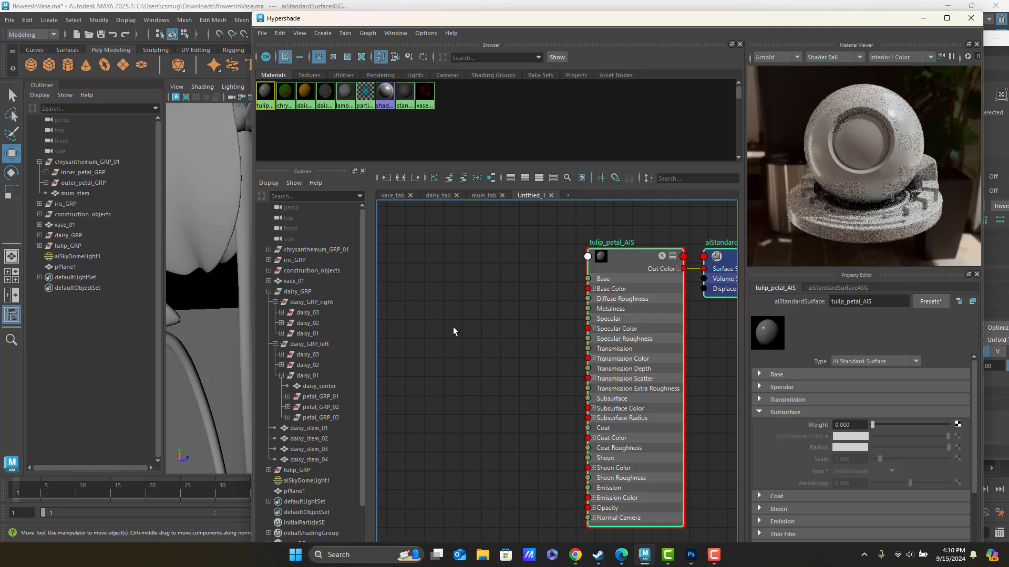
click(482, 315)
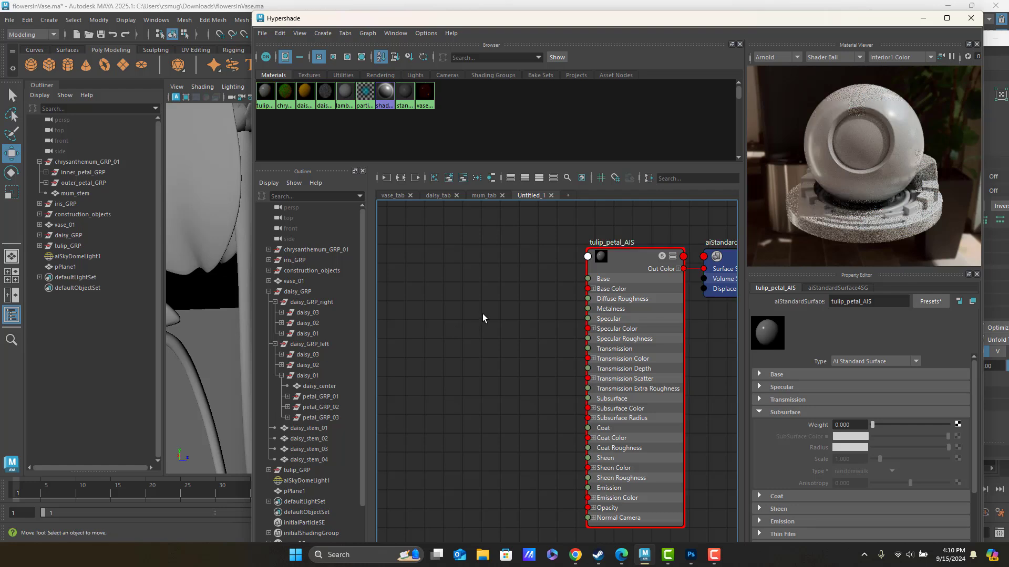
Search the graph's node list for the file texture node
key(Tab)
text(file)
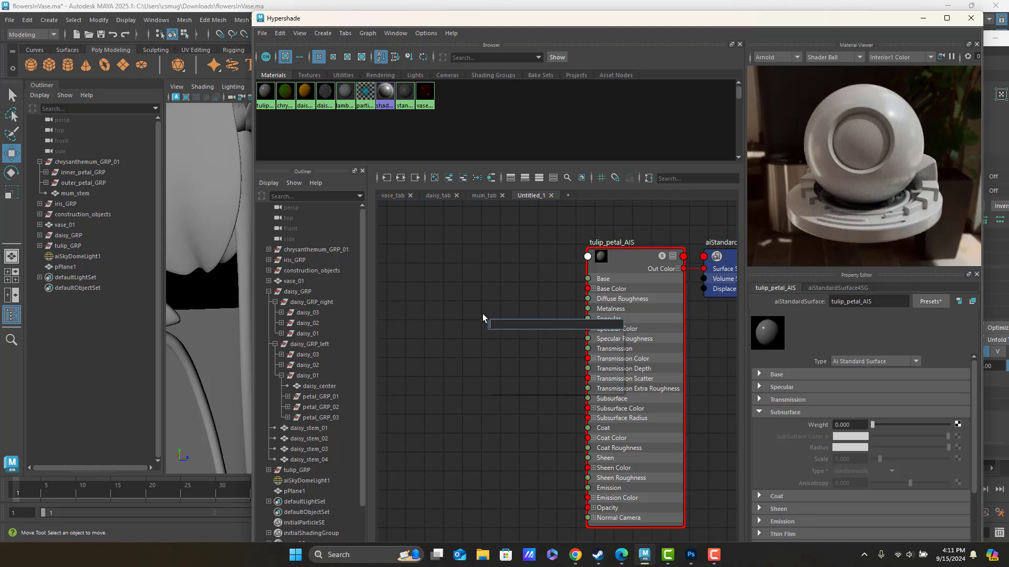
key(Down)
key(Down)
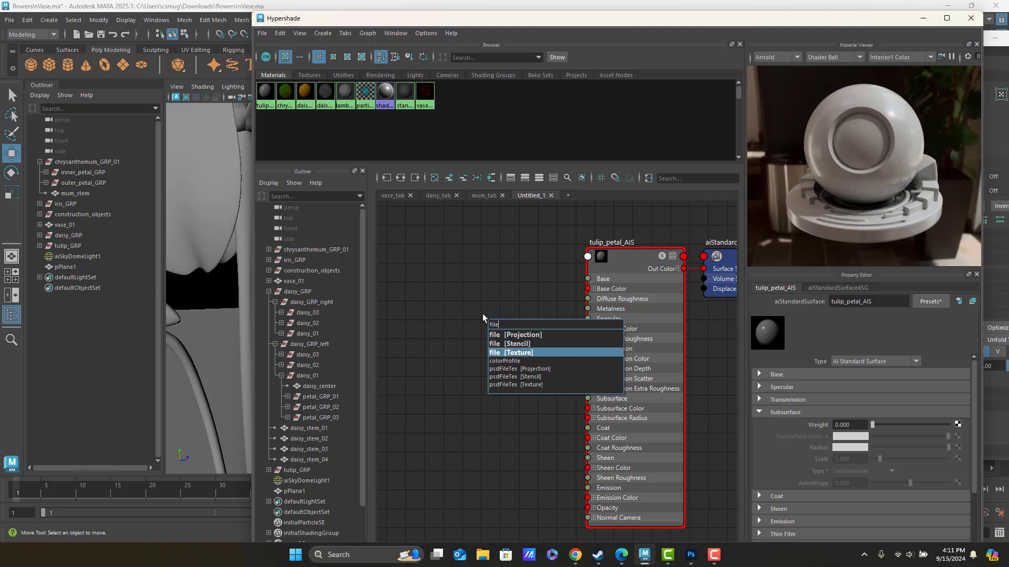
Create file1 with place2dTexture1 and lay them out left of tulip_petal_AIS
key(Return)
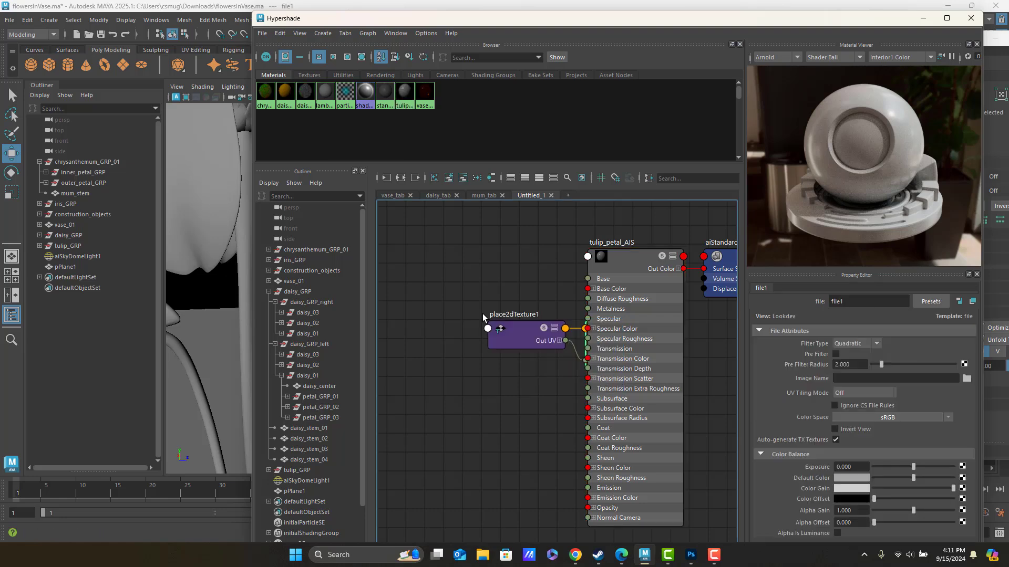
click(617, 257)
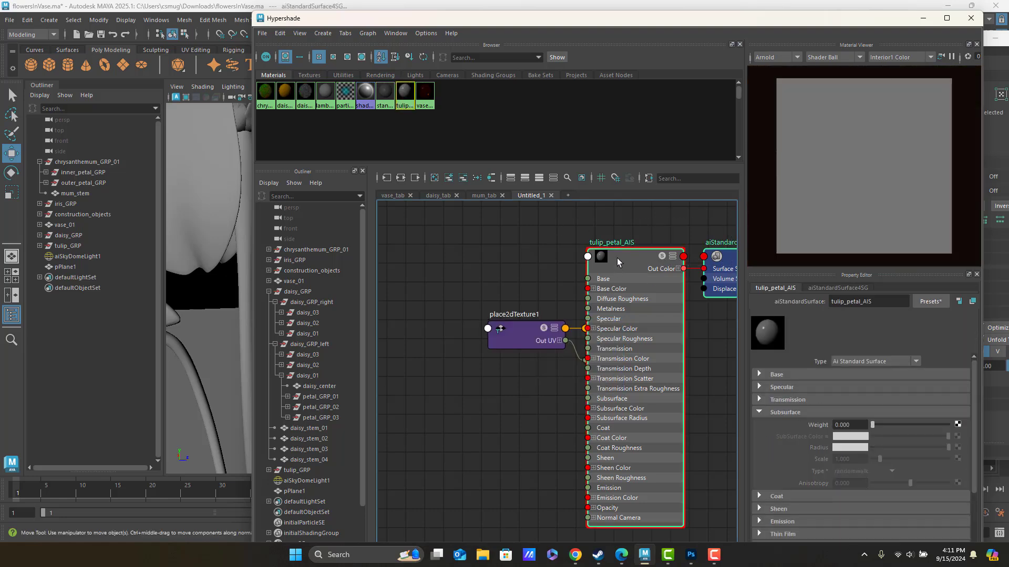
drag(616, 258, 655, 253)
drag(508, 262, 604, 396)
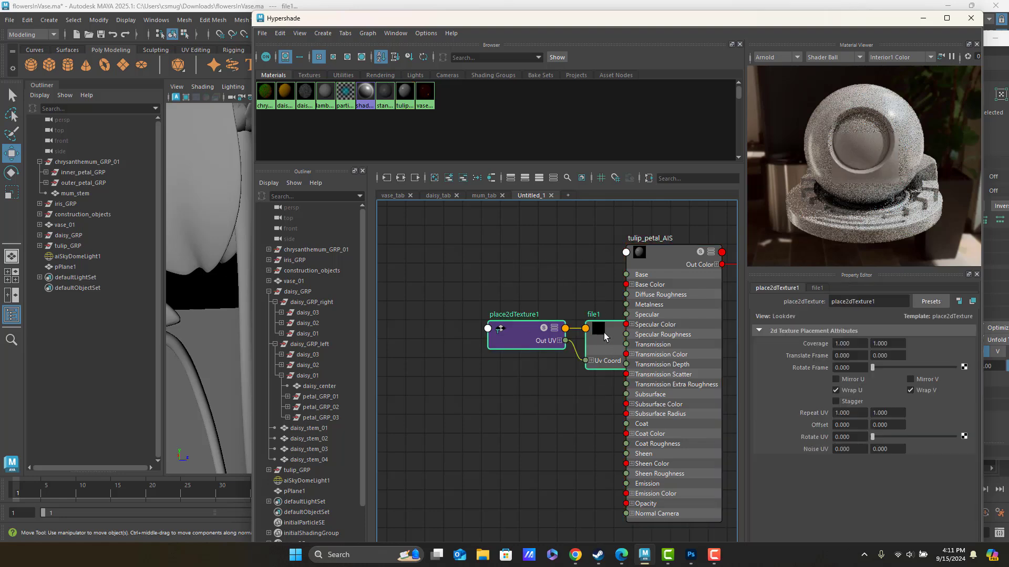
drag(611, 327, 519, 294)
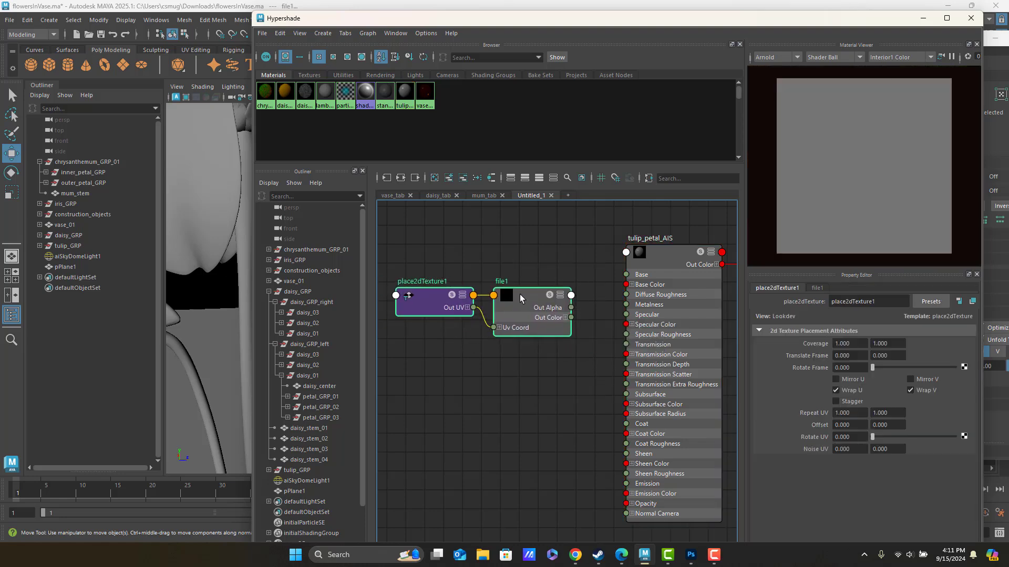
click(419, 294)
drag(418, 295, 409, 313)
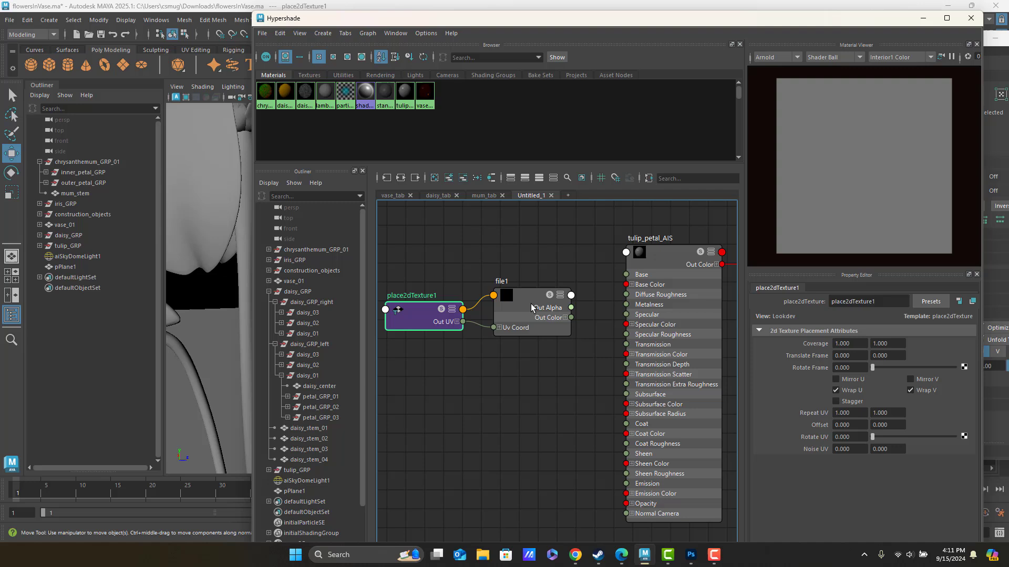
mouse_move(531, 304)
mouse_down()
mouse_move(540, 306)
mouse_move(520, 305)
mouse_up()
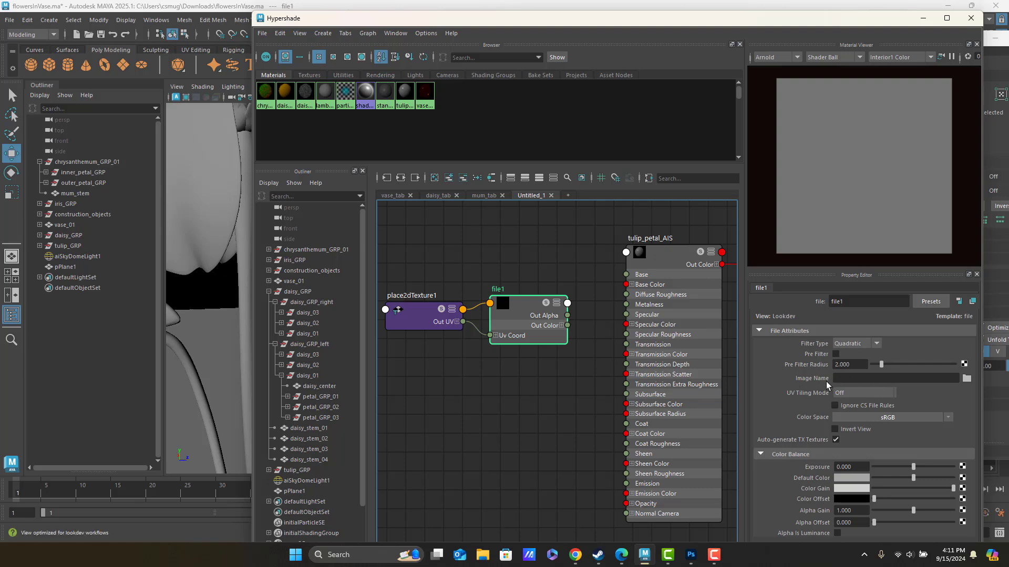
Load Desktop tulip_COLOR.png into file1 and wire its Out Color to tulip_petal_AIS Base Color
click(967, 378)
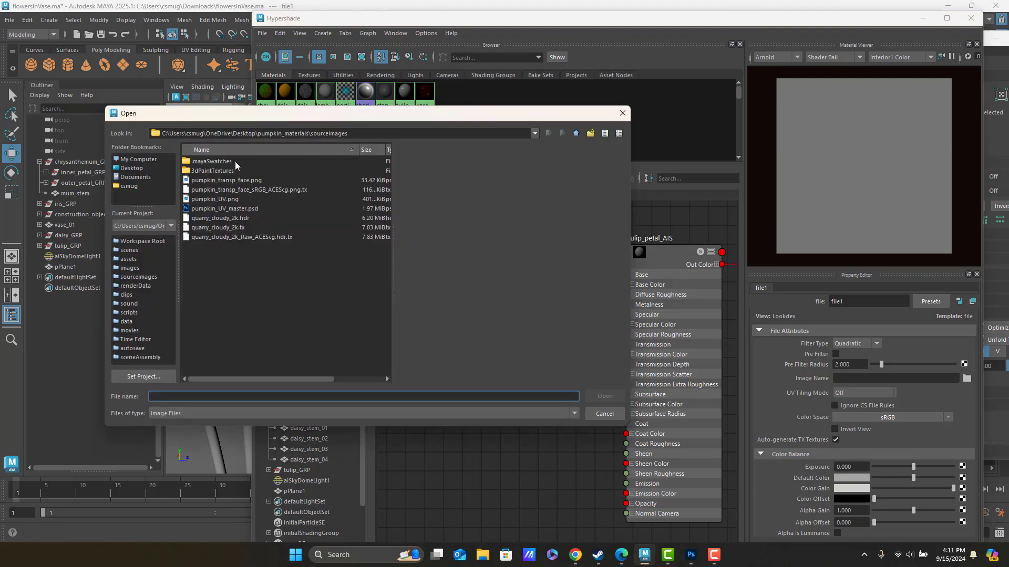
click(131, 168)
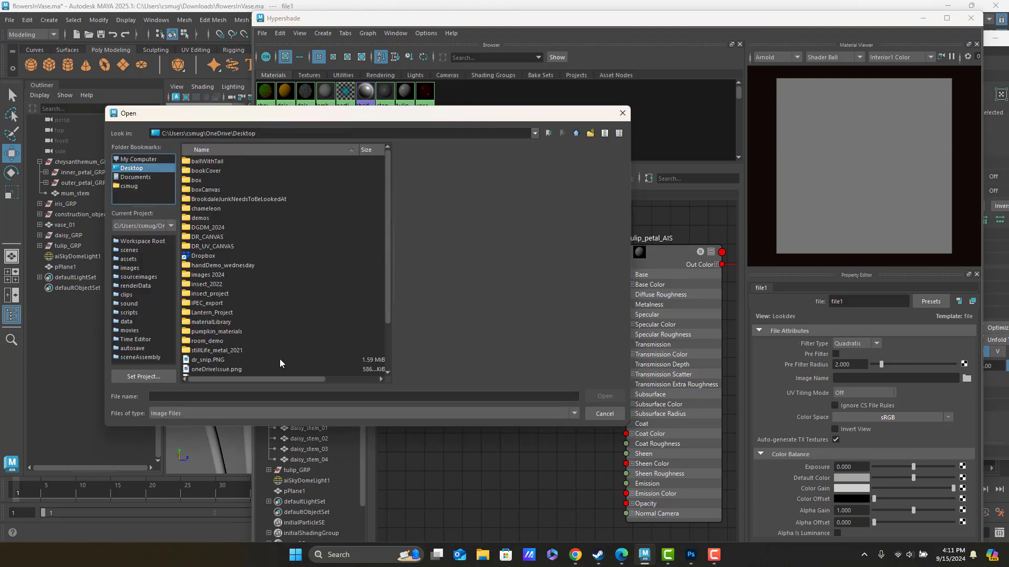
scroll(270, 342, down, 2)
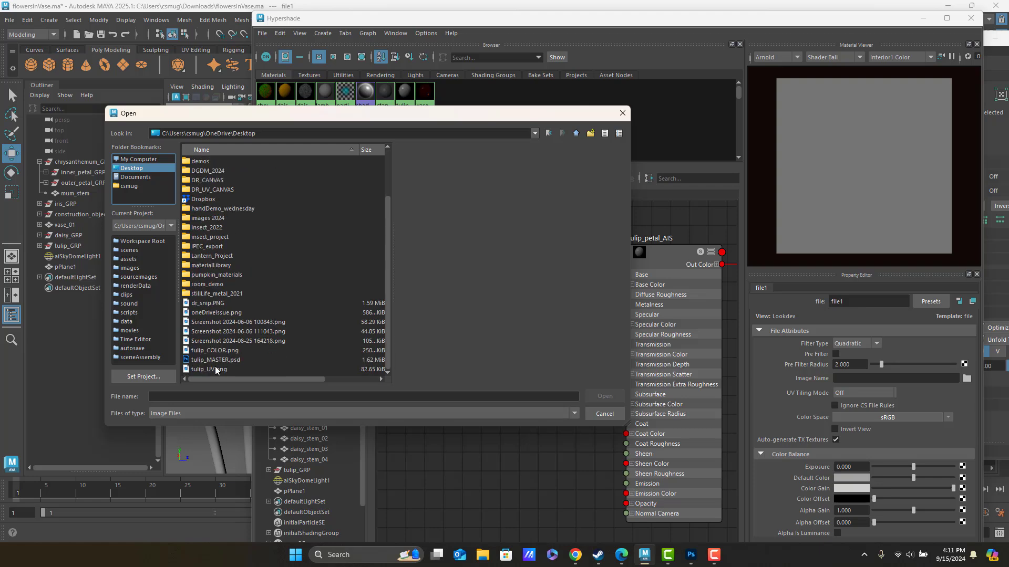
click(213, 350)
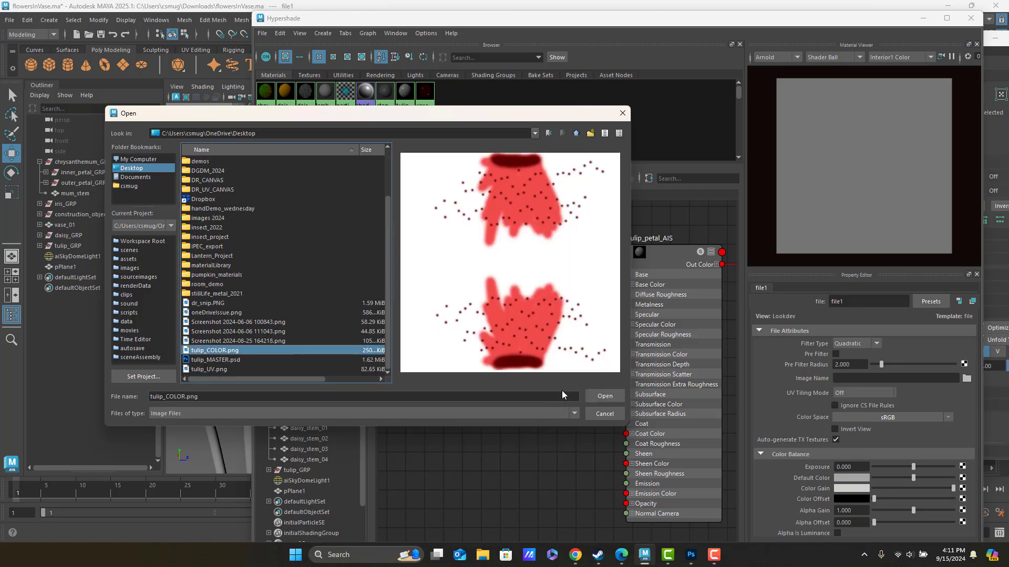
click(616, 400)
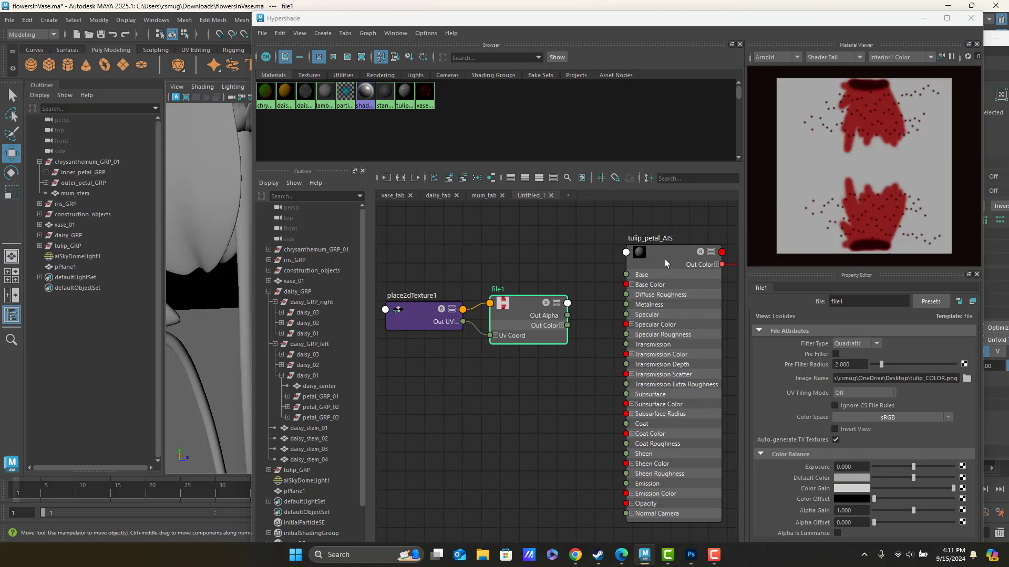
drag(568, 325, 627, 285)
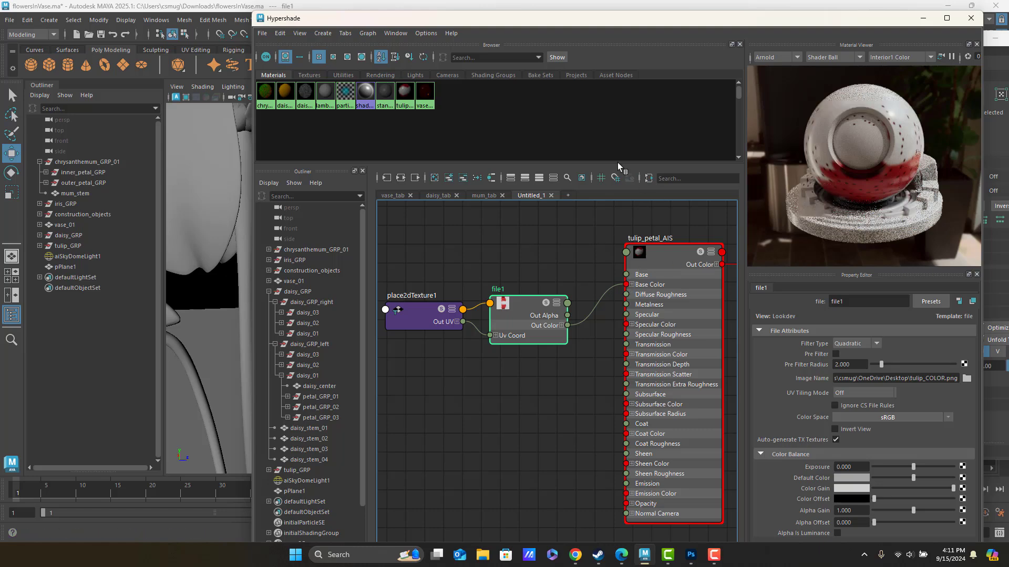
drag(483, 25, 601, 173)
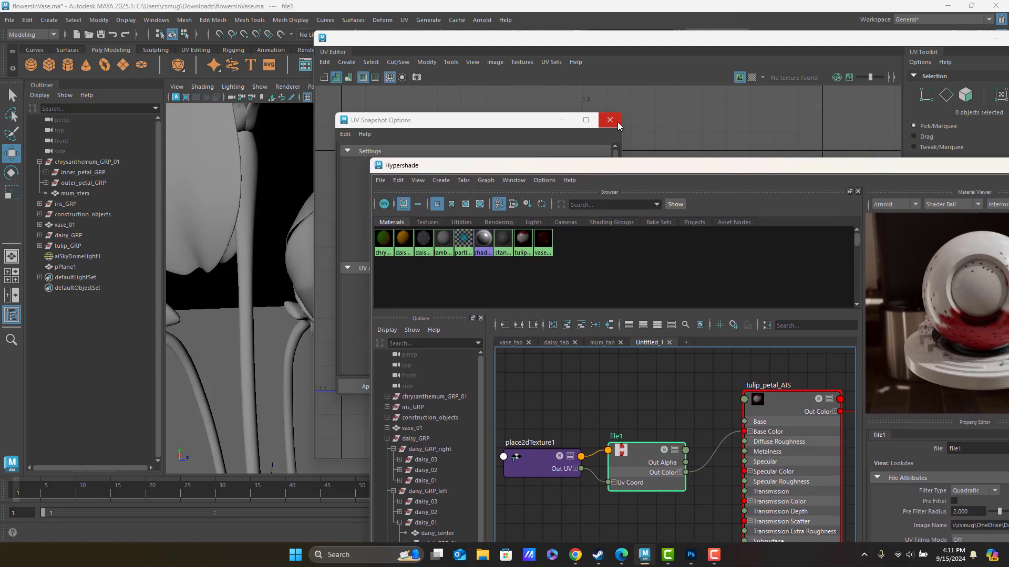
Close the UV Snapshot Options and UV Editor windows
click(610, 120)
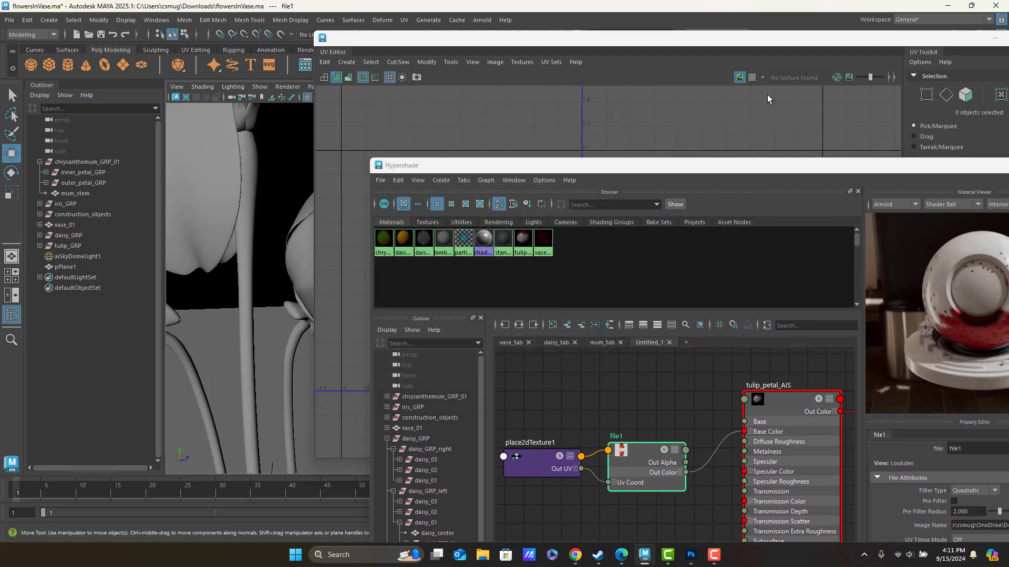
click(942, 42)
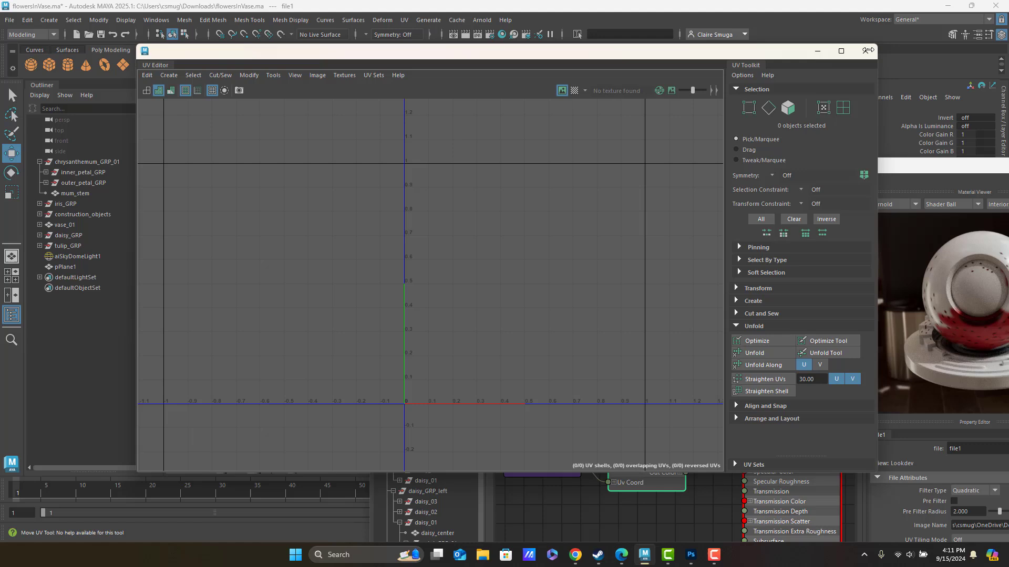
click(871, 46)
Assign tulip_petal_AIS to the selected outer_petal_03 in the viewport
click(322, 268)
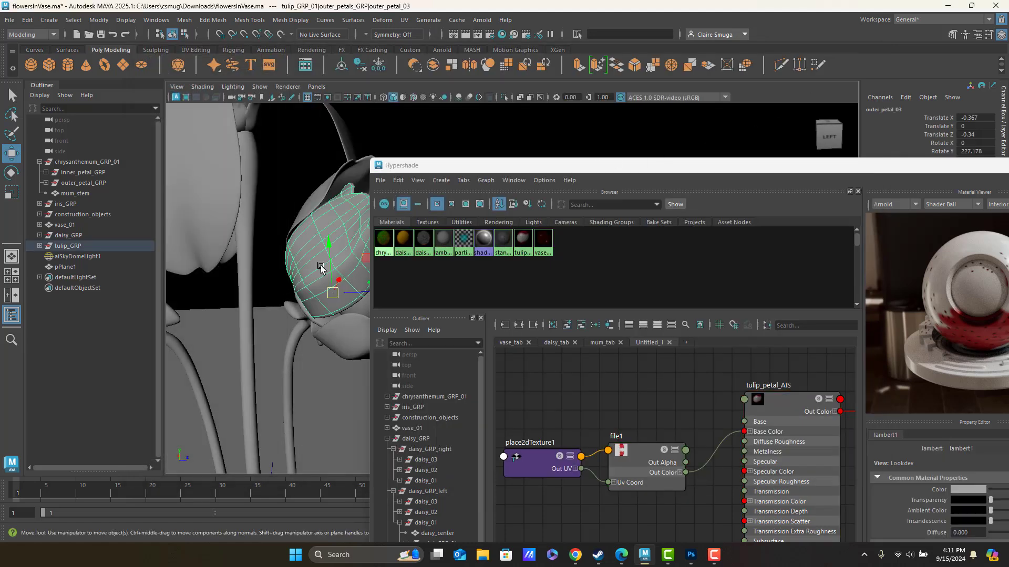
click(789, 405)
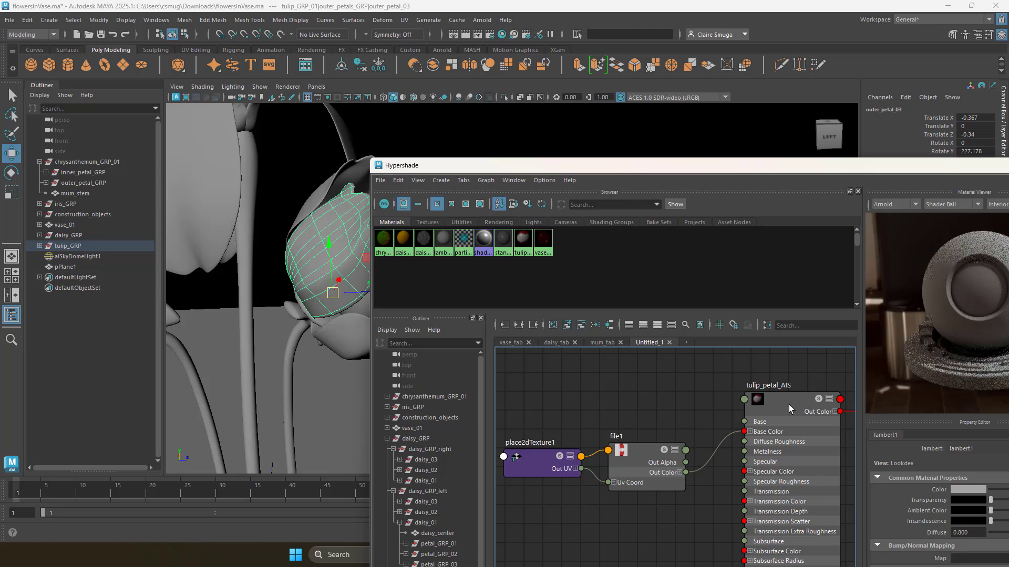
right_click(780, 399)
right_drag(773, 342, 770, 324)
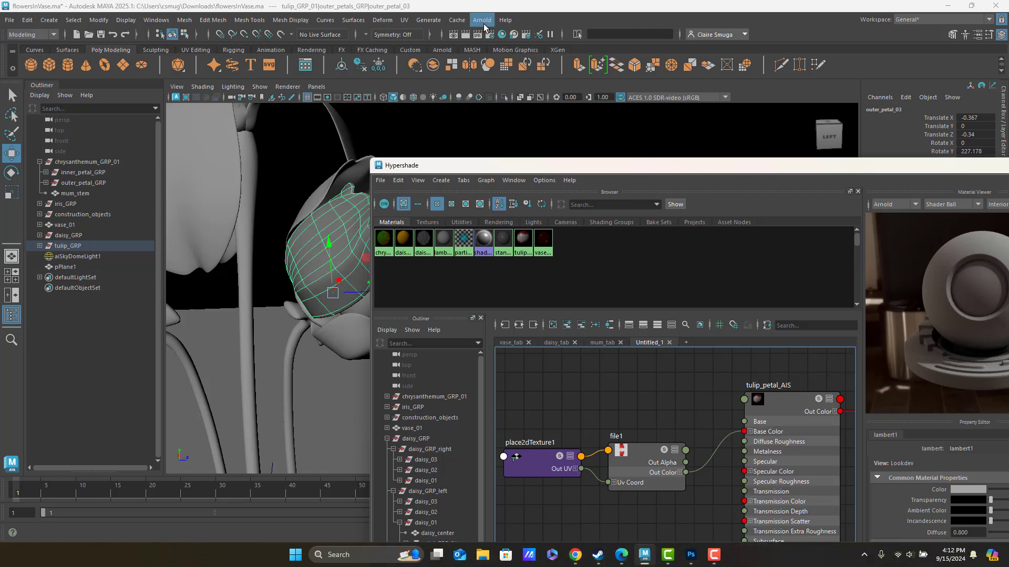
Render the tulip with Arnold, enlarge RenderView, and stop the IPR
click(483, 22)
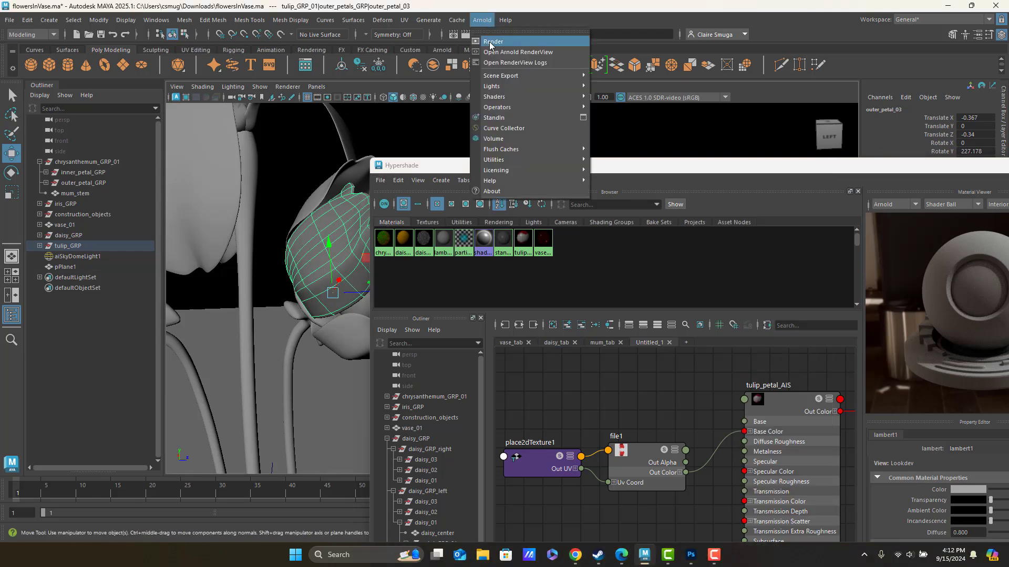
click(490, 42)
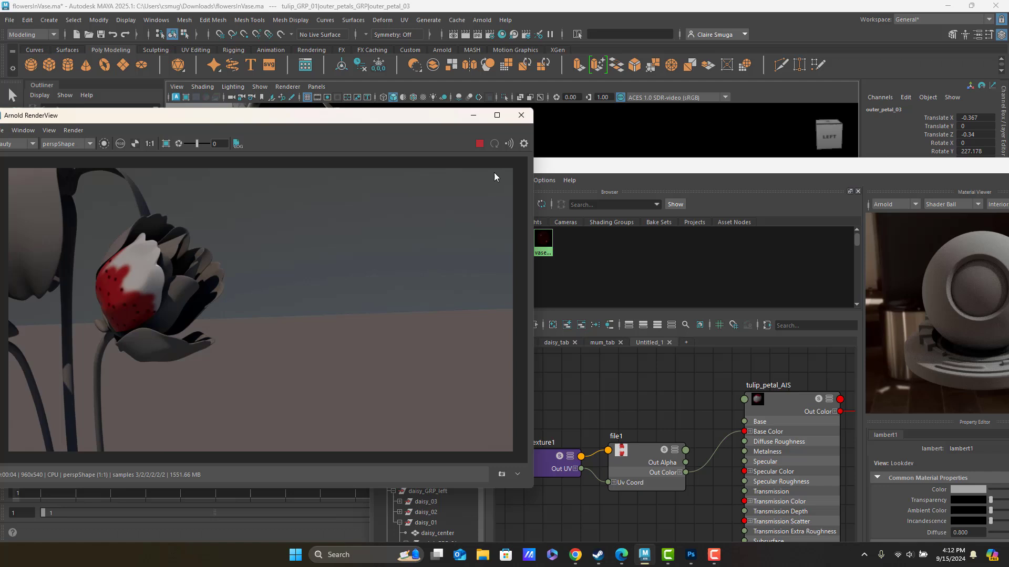
drag(263, 107, 490, 85)
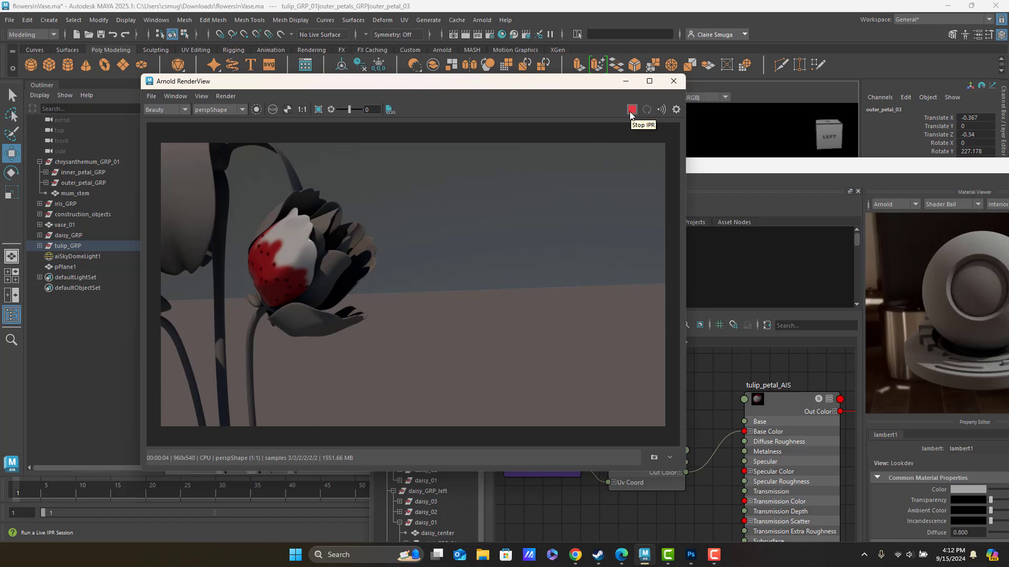
click(631, 109)
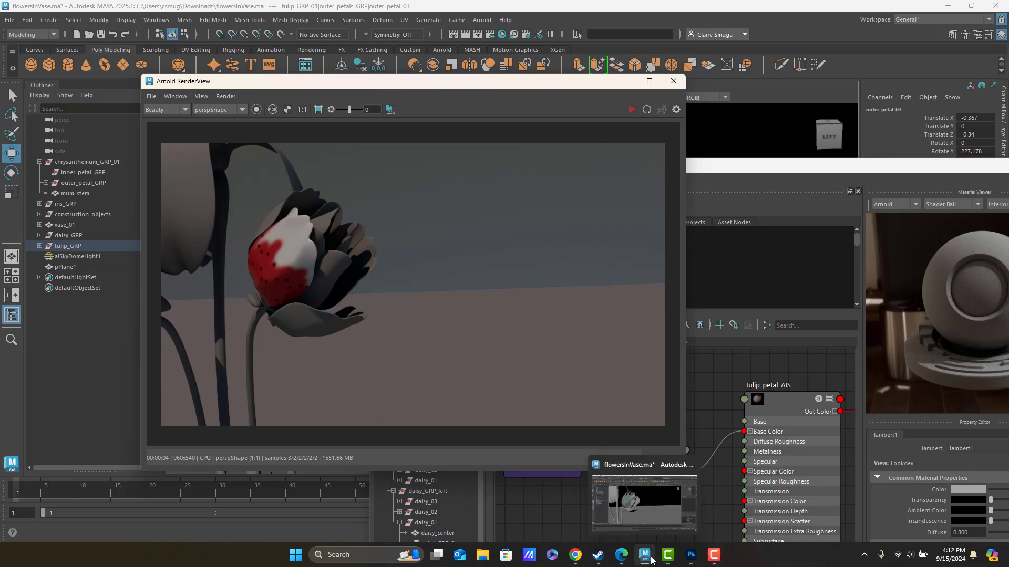
Bring up tulip_MASTER.psd in Photoshop and select the petal_color copy layer
mouse_move(691, 555)
click(683, 505)
click(450, 308)
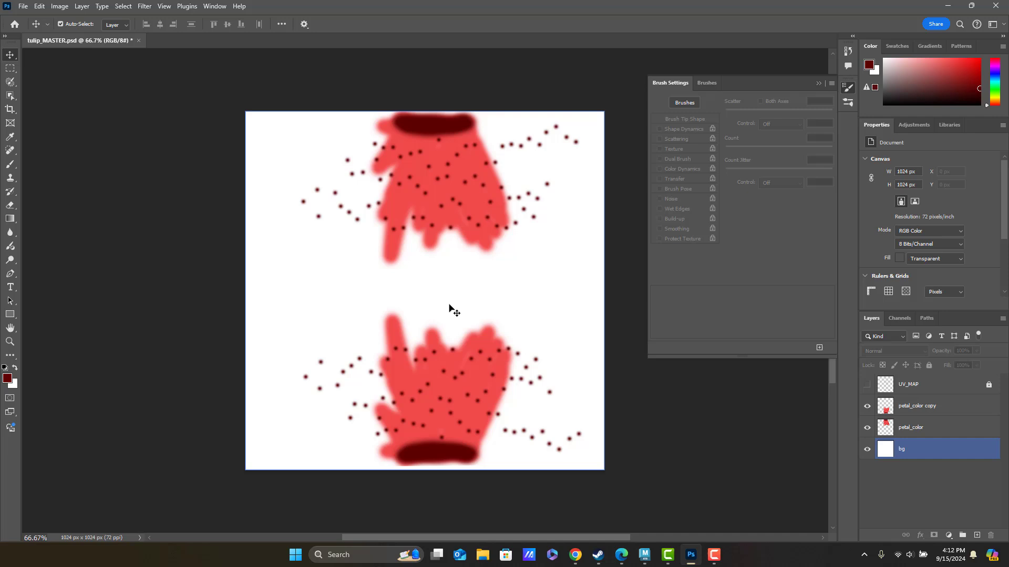
click(917, 407)
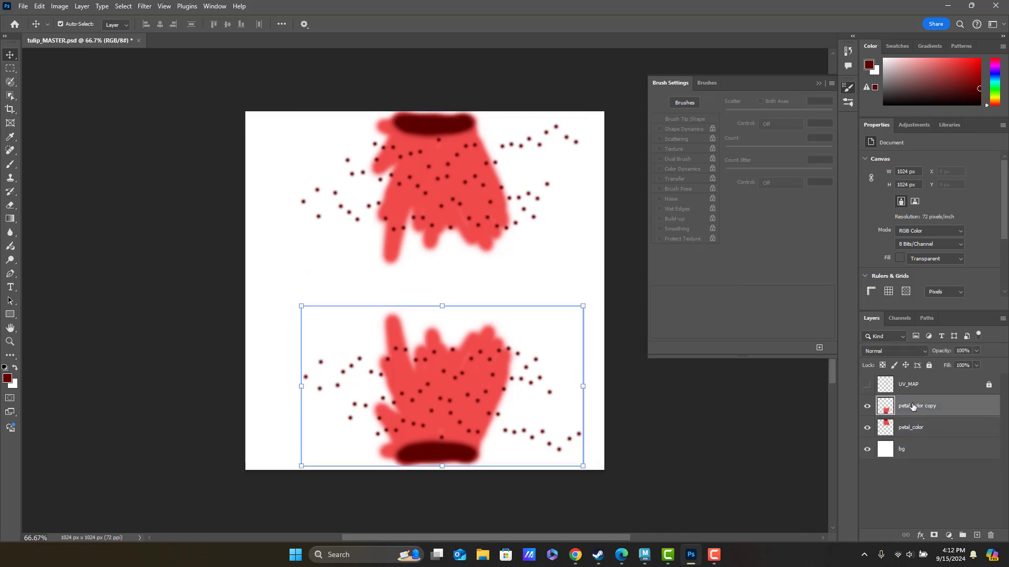
click(314, 223)
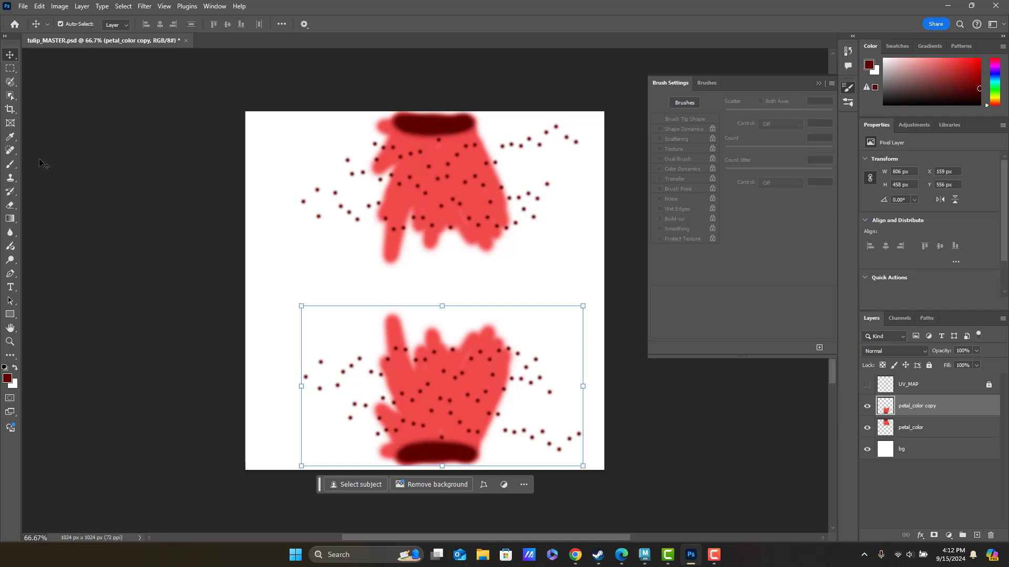
Choose the Smudge Tool from the Blur group and enlarge its brush
click(10, 206)
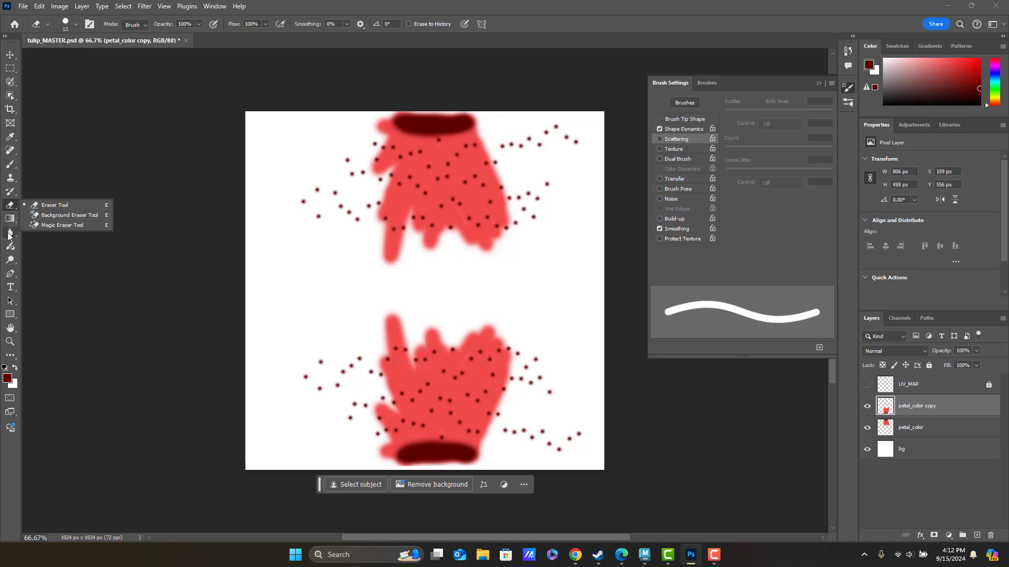
click(9, 260)
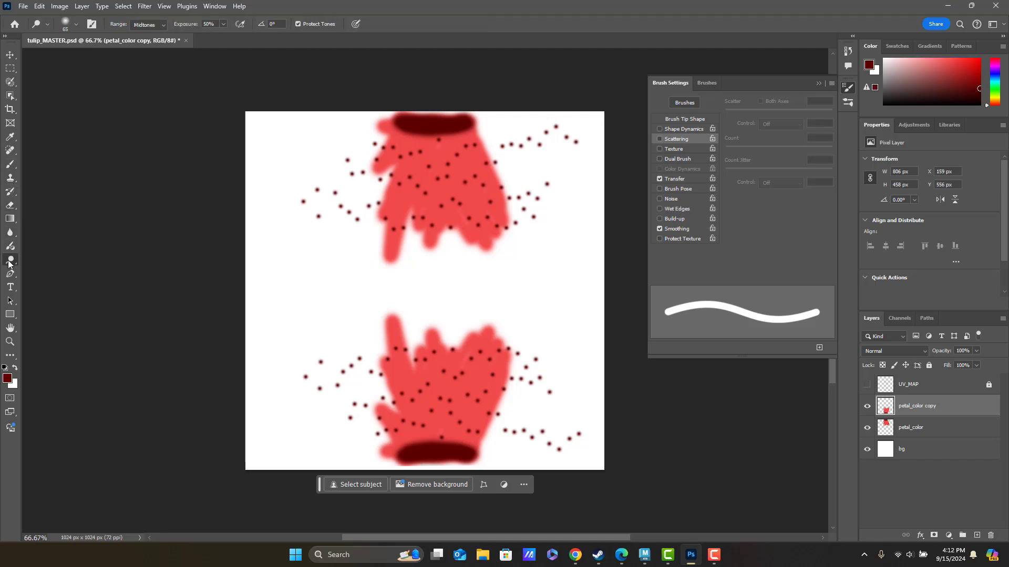
click(10, 245)
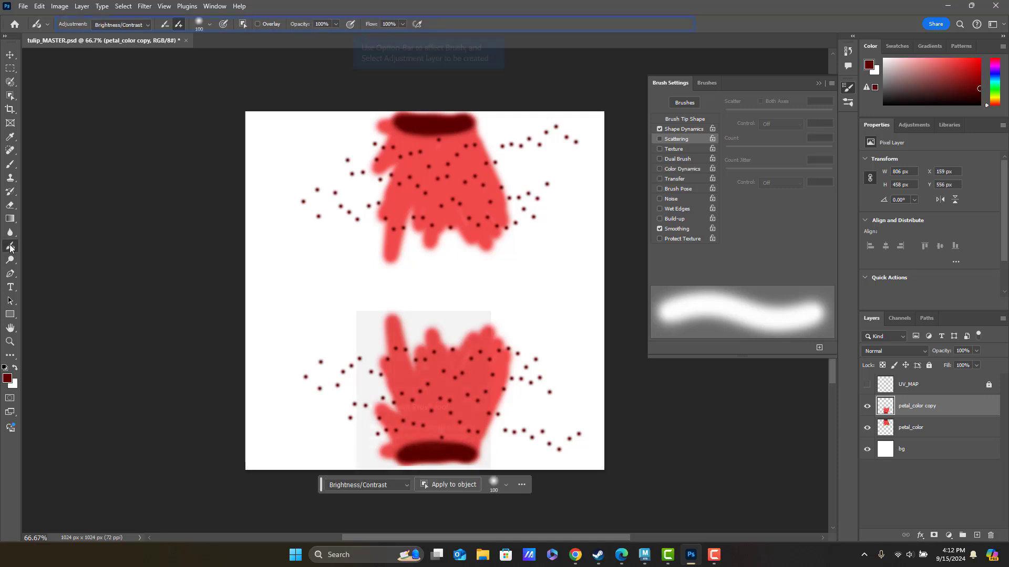
click(10, 233)
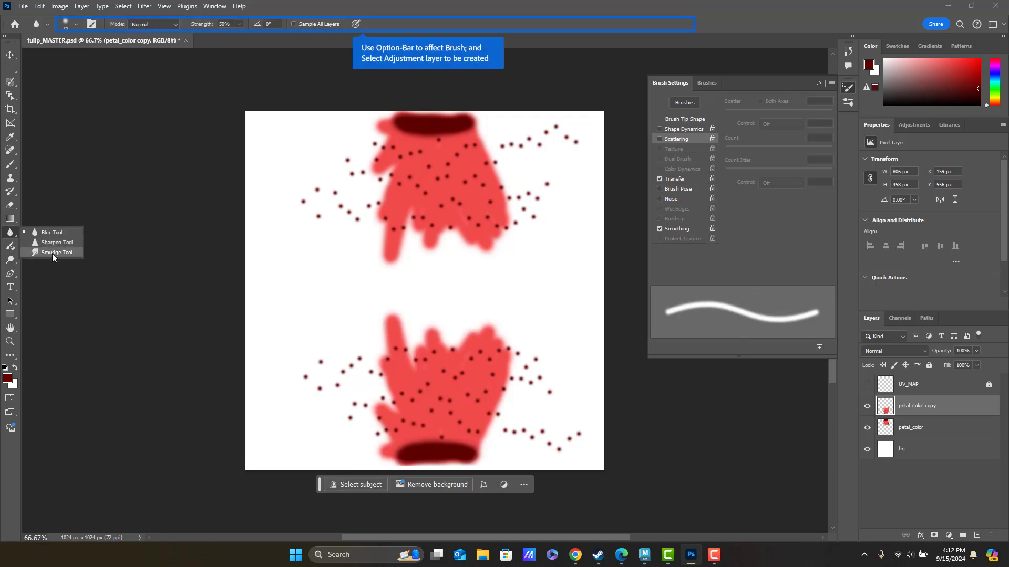
click(52, 253)
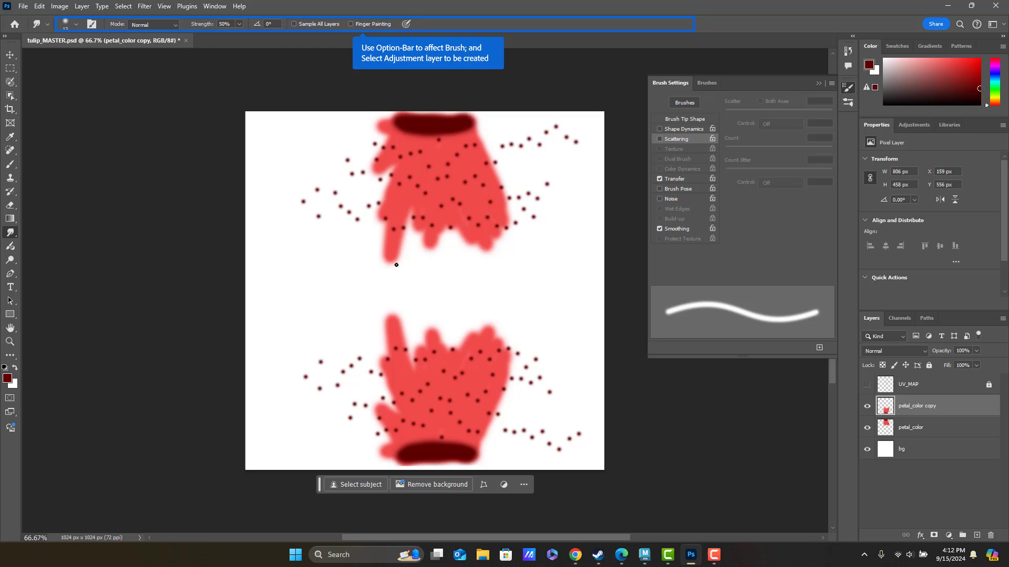
key(bracketright)
key(bracketright)
key(bracketright)
key(bracketright)
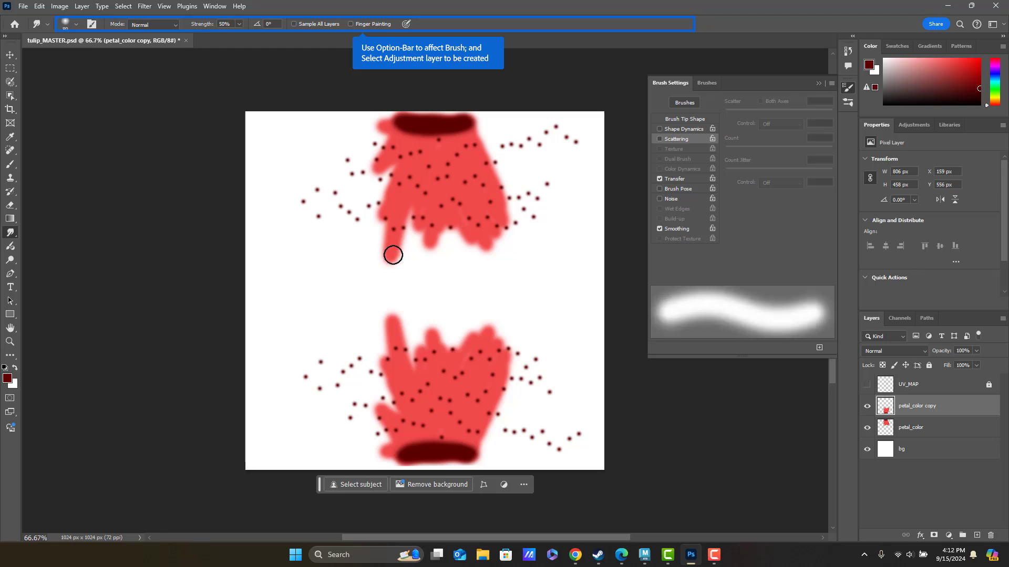
key(bracketright)
key(bracketright)
key(bracketright)
key(bracketright)
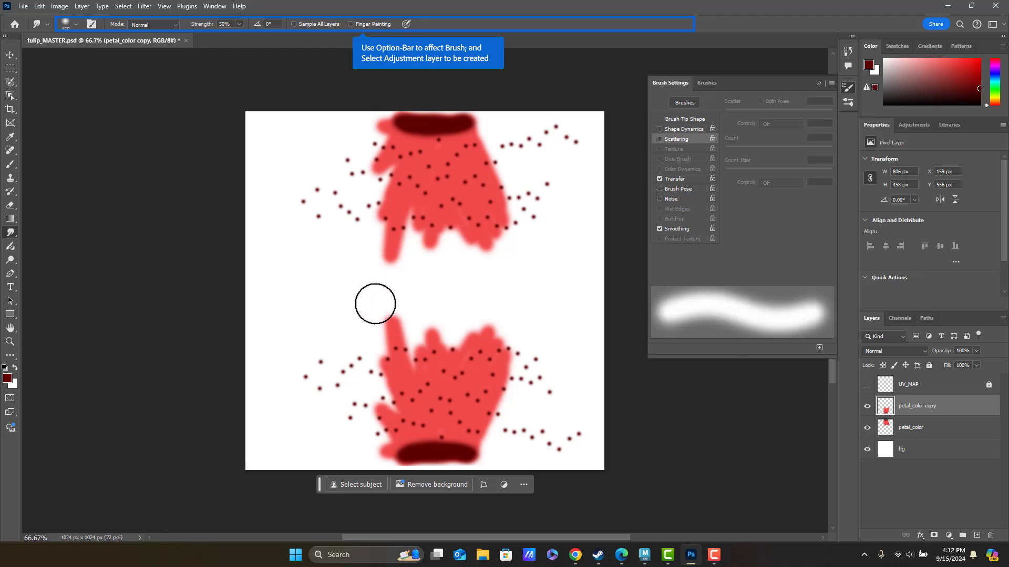
Smudge the lower petal's paint and dots upward into the white gap
drag(400, 333, 369, 252)
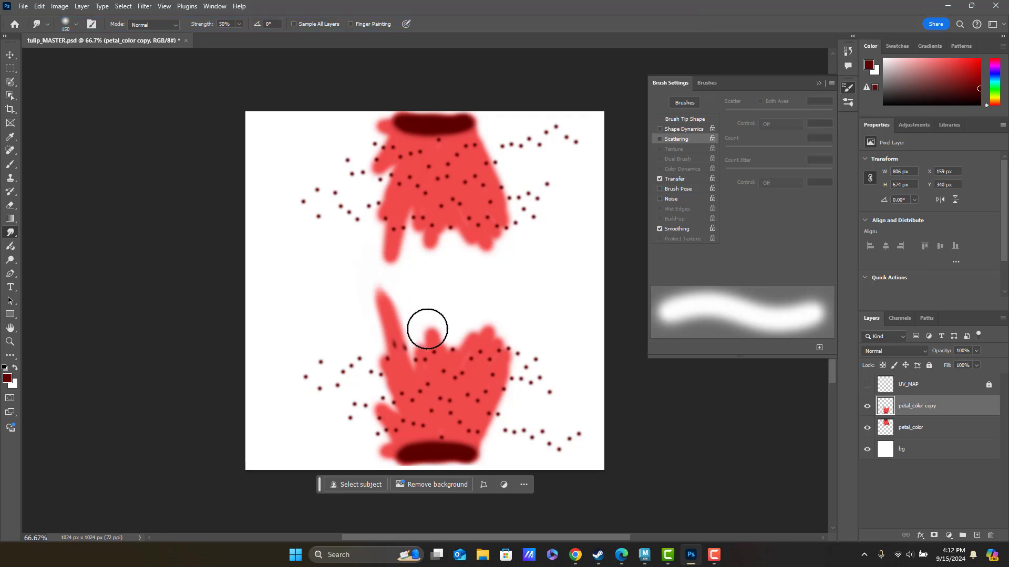
drag(427, 329, 416, 264)
drag(468, 324, 471, 270)
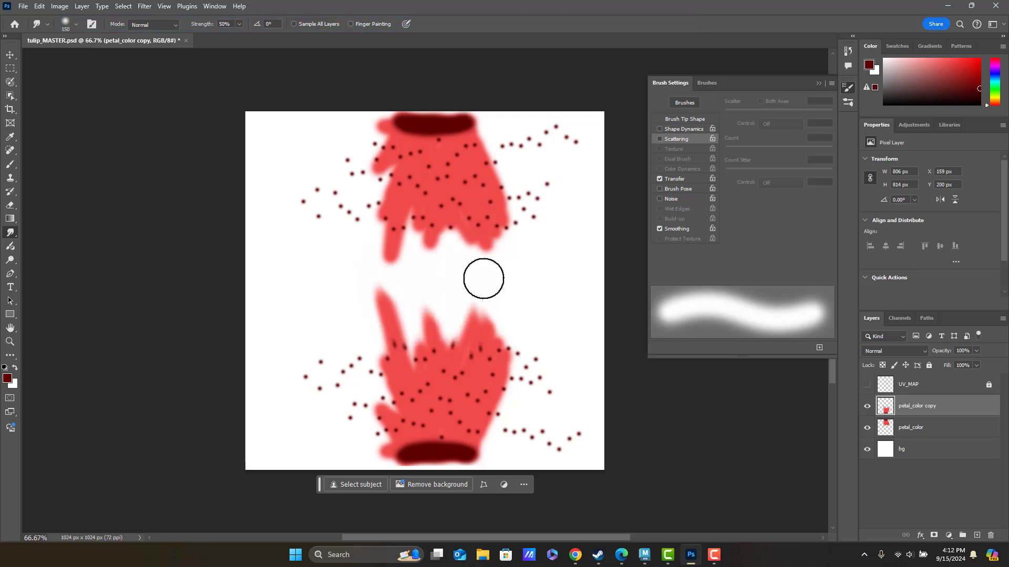
drag(497, 344, 526, 234)
drag(511, 356, 545, 281)
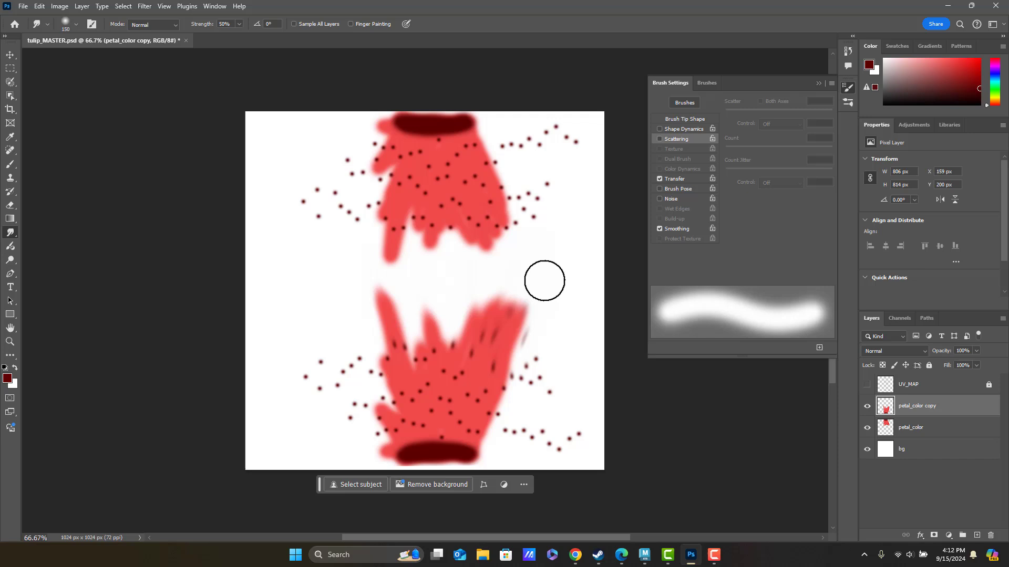
drag(428, 333, 417, 260)
drag(419, 299, 416, 251)
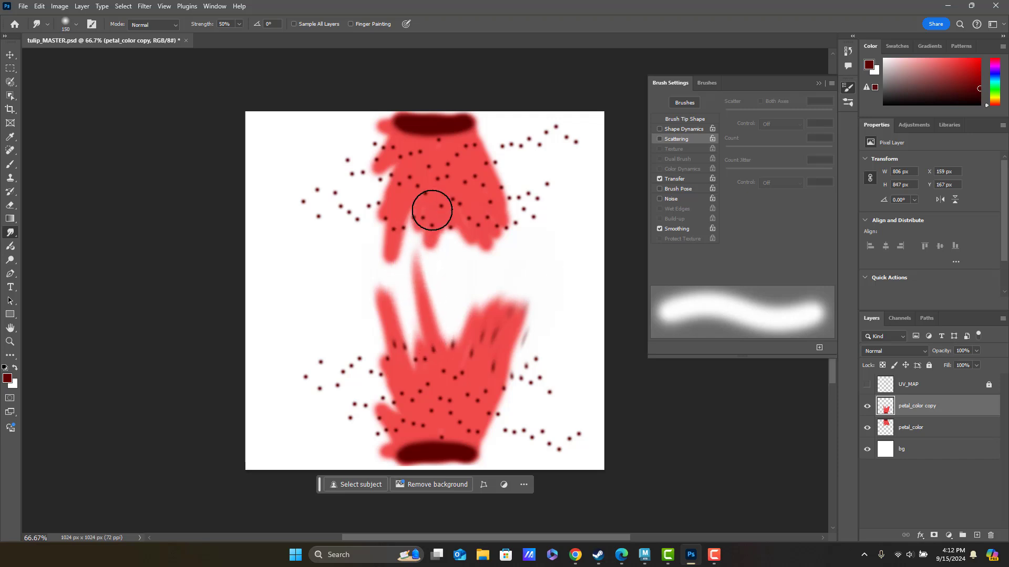
mouse_move(394, 340)
mouse_down()
mouse_move(377, 317)
mouse_move(360, 242)
mouse_up()
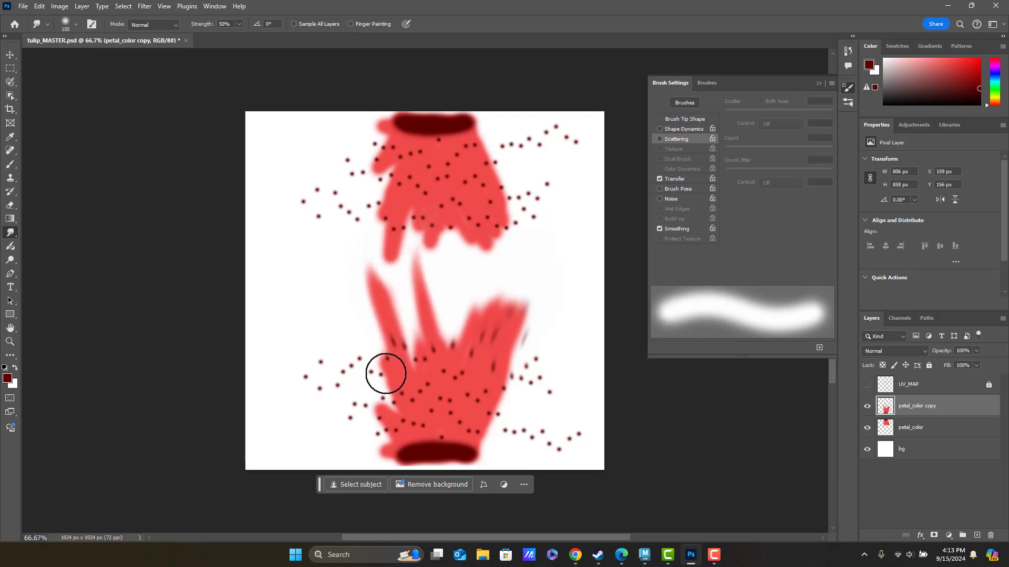
mouse_move(385, 373)
mouse_down()
mouse_move(359, 347)
mouse_move(338, 295)
mouse_up()
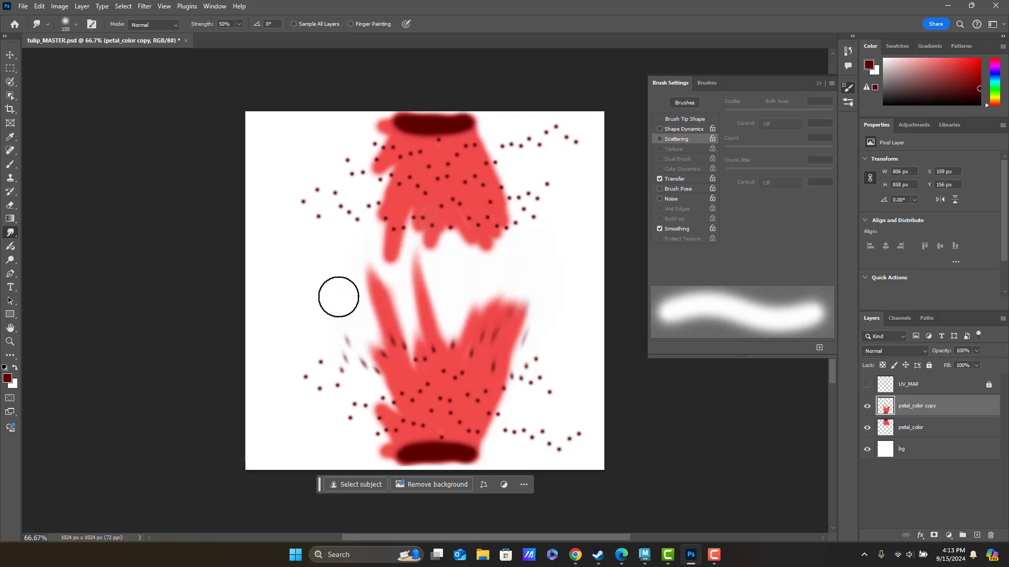
click(931, 433)
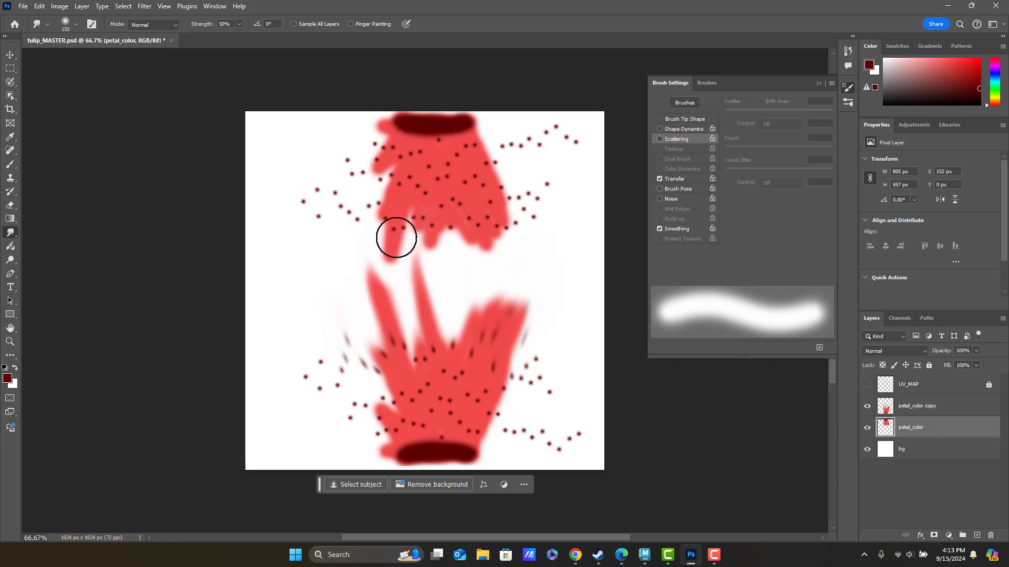
Smear the upper petal's left and lower edges and the lower-left dots into streaks
mouse_move(398, 291)
mouse_down()
mouse_move(420, 375)
mouse_move(442, 319)
mouse_move(429, 242)
mouse_move(466, 391)
mouse_move(499, 242)
mouse_move(488, 243)
mouse_move(524, 356)
mouse_move(460, 255)
mouse_move(466, 232)
mouse_move(467, 281)
mouse_move(511, 226)
mouse_move(558, 329)
mouse_up()
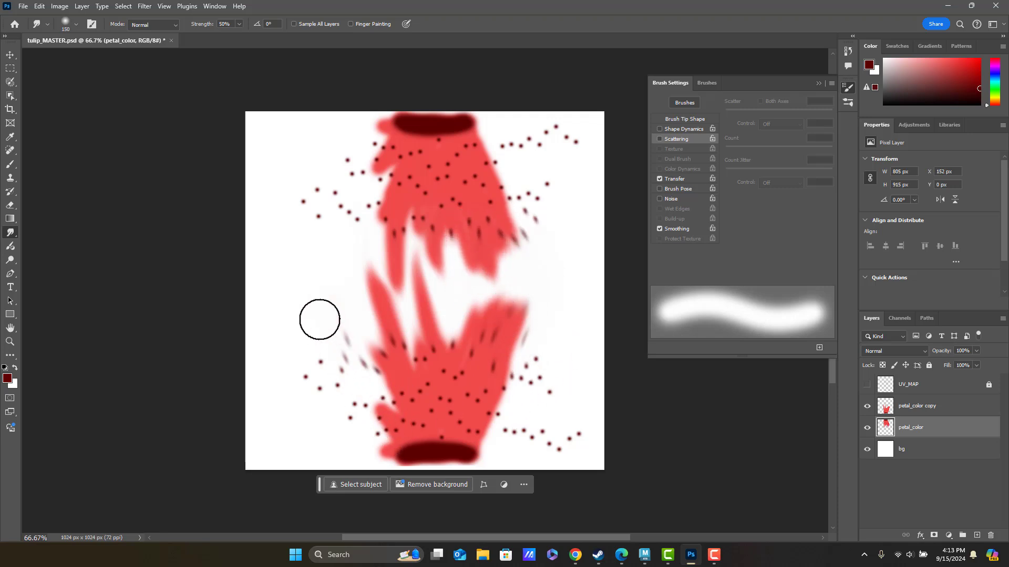
mouse_move(387, 153)
mouse_down()
mouse_move(326, 311)
mouse_move(360, 197)
mouse_move(383, 193)
mouse_move(368, 281)
mouse_up()
mouse_move(442, 165)
mouse_down()
mouse_move(463, 257)
mouse_move(469, 208)
mouse_move(454, 155)
mouse_move(517, 234)
mouse_move(458, 152)
mouse_move(449, 158)
mouse_move(483, 203)
mouse_move(426, 147)
mouse_move(412, 222)
mouse_up()
mouse_move(389, 140)
mouse_down()
mouse_move(344, 218)
mouse_move(347, 210)
mouse_move(342, 266)
mouse_up()
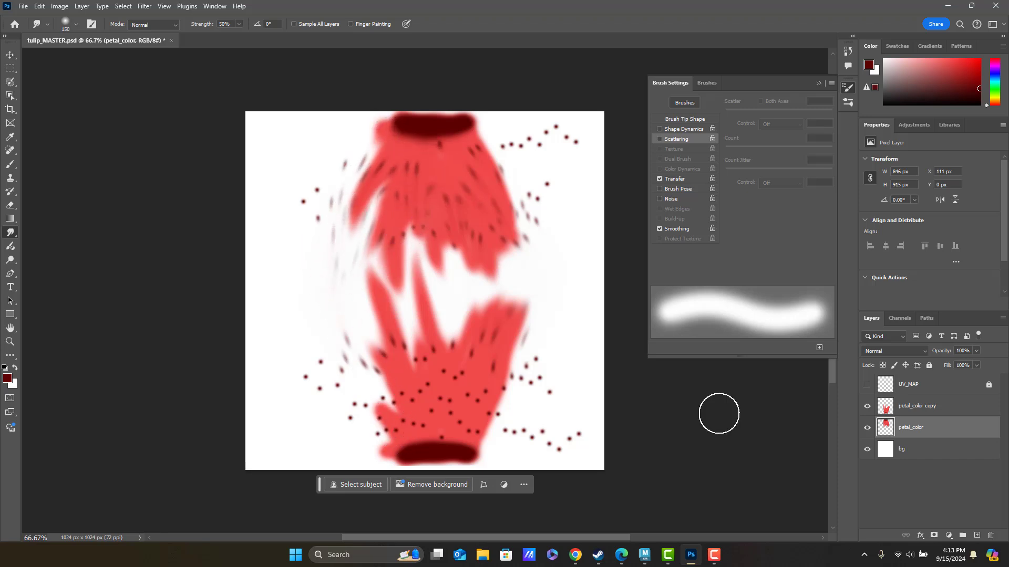
click(919, 409)
mouse_move(376, 418)
mouse_down()
mouse_move(319, 298)
mouse_move(379, 420)
mouse_move(324, 320)
mouse_up()
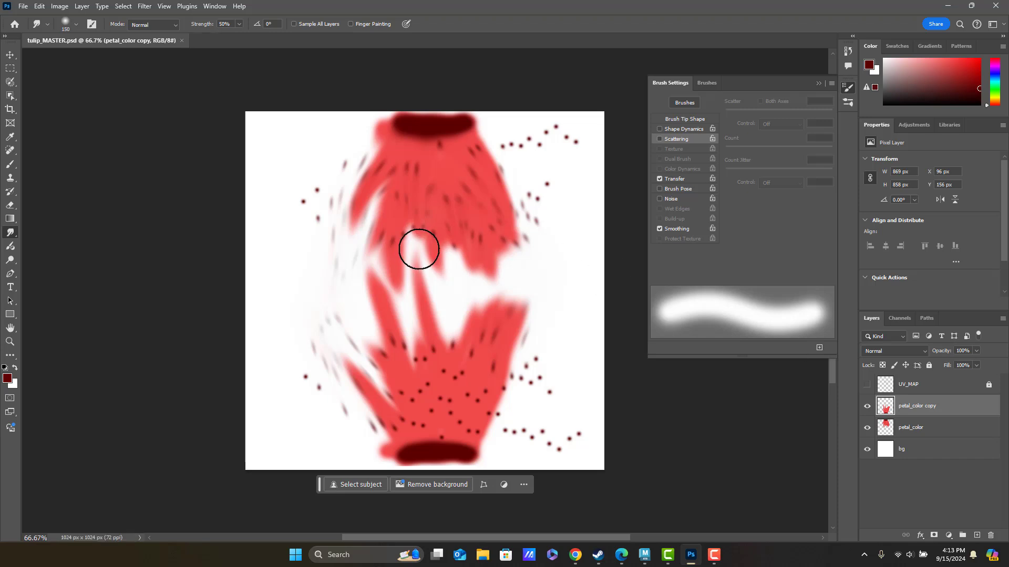
Save a PNG copy replacing tulip_COLOR.png on the Desktop, accepting the PNG options
click(23, 6)
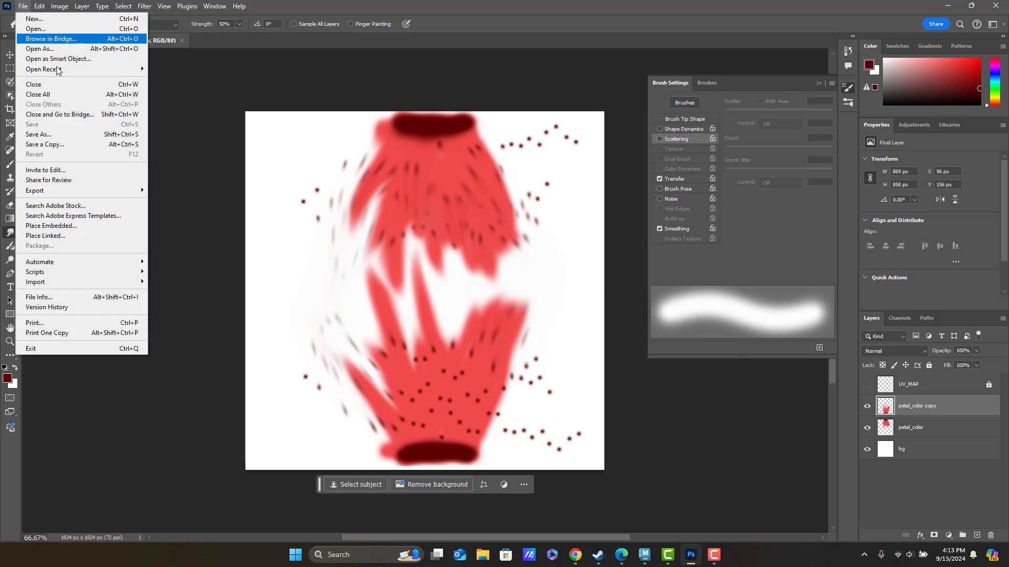
click(62, 144)
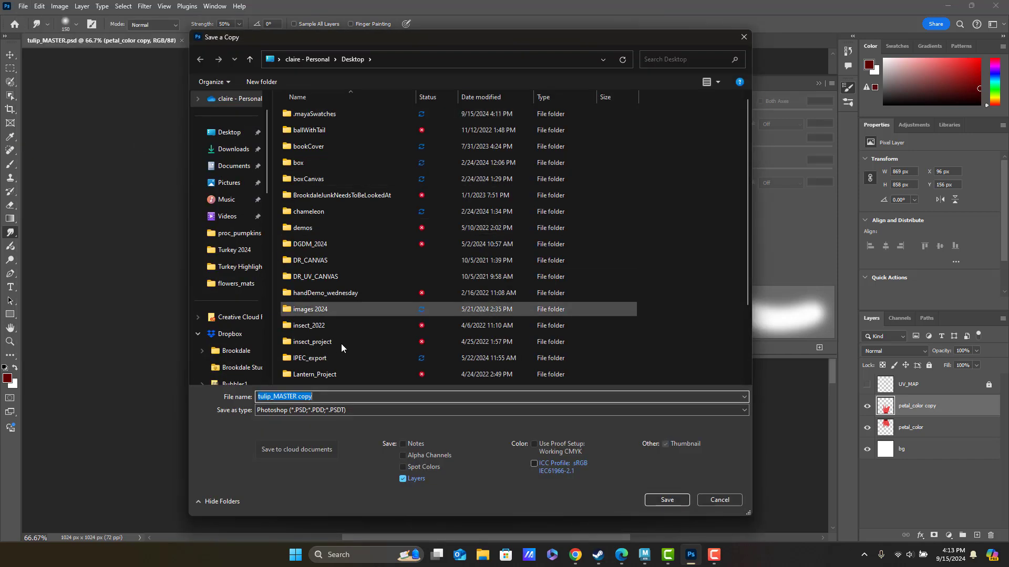
scroll(336, 326, down, 2)
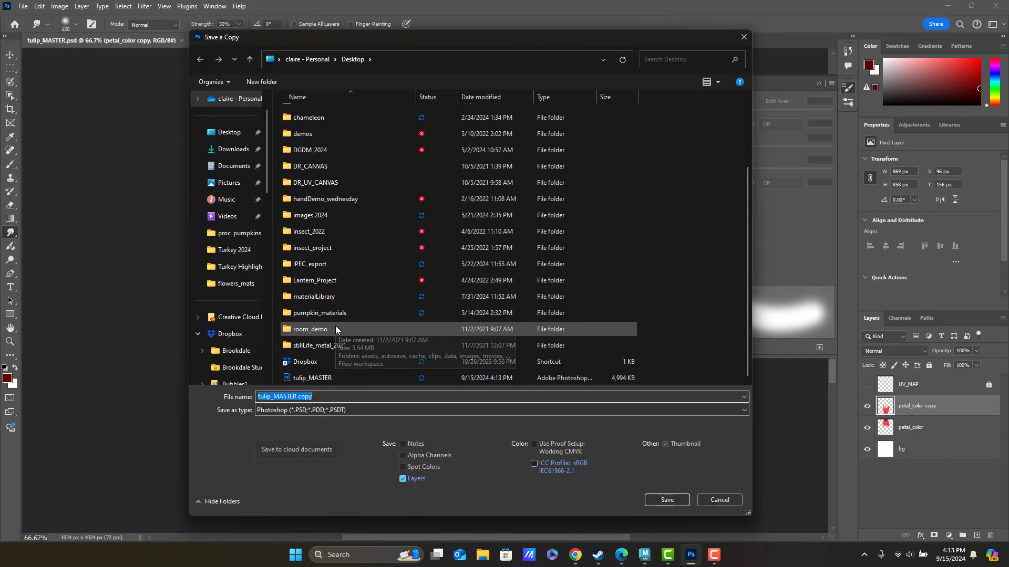
click(359, 410)
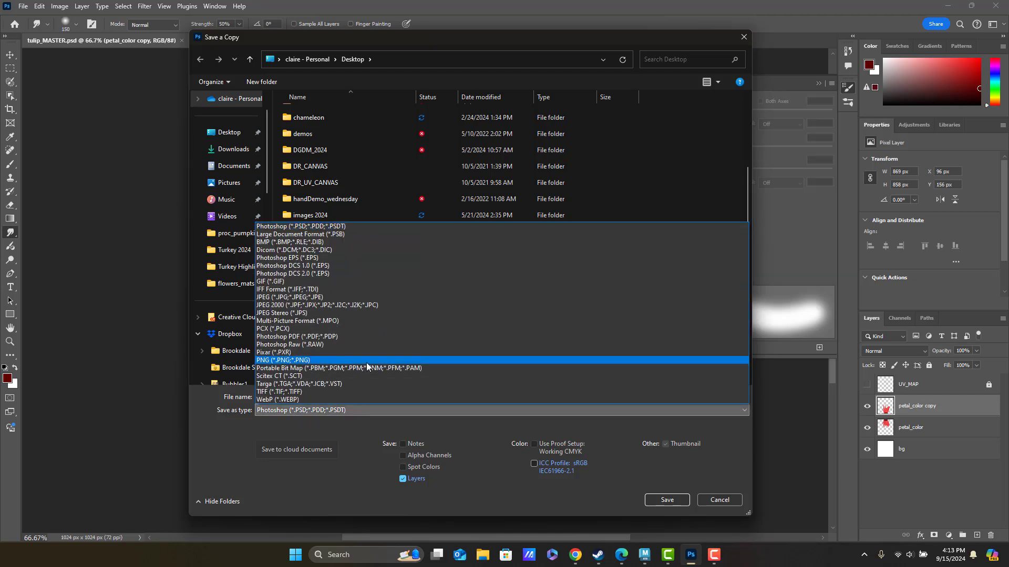
click(327, 360)
scroll(327, 357, down, 2)
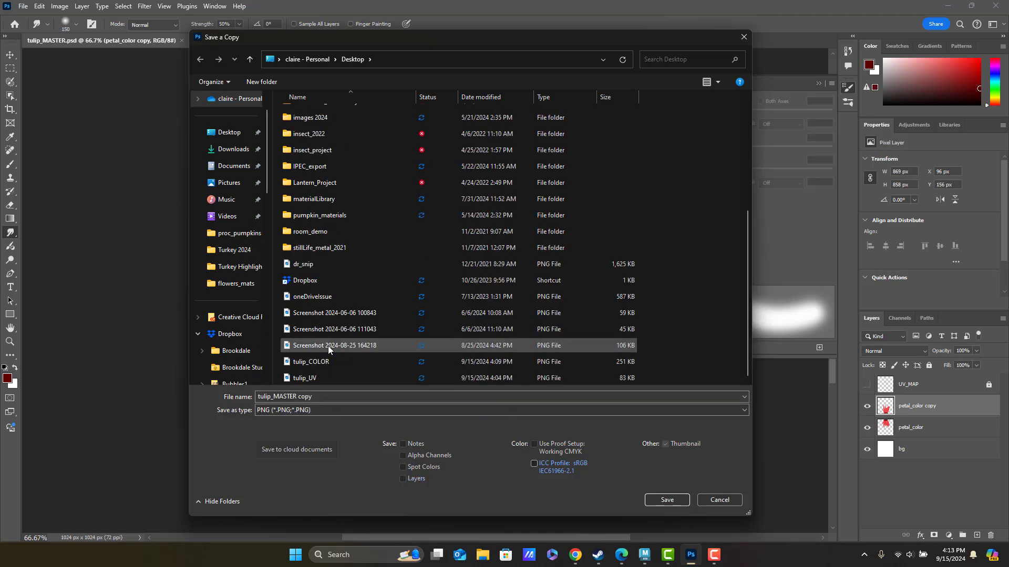
click(327, 361)
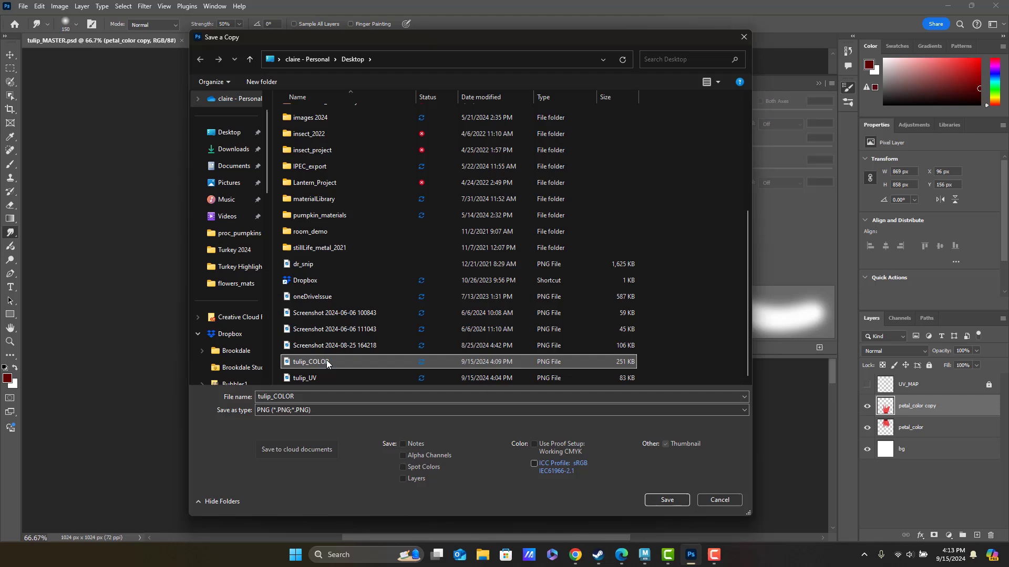
click(666, 499)
click(530, 278)
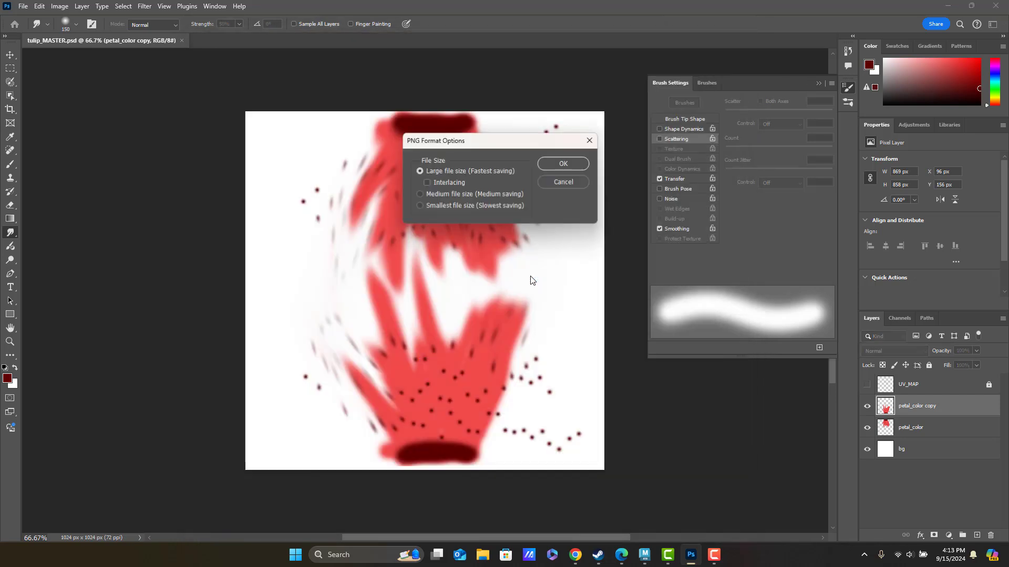
click(561, 165)
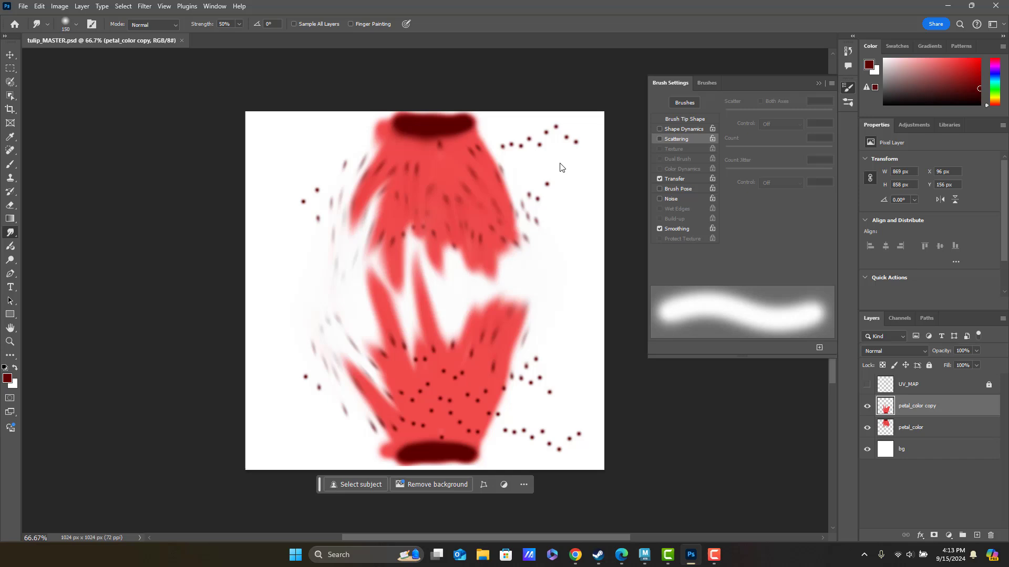
Back in Maya, move RenderView aside and bring Hypershade with file1 selected into view
click(644, 554)
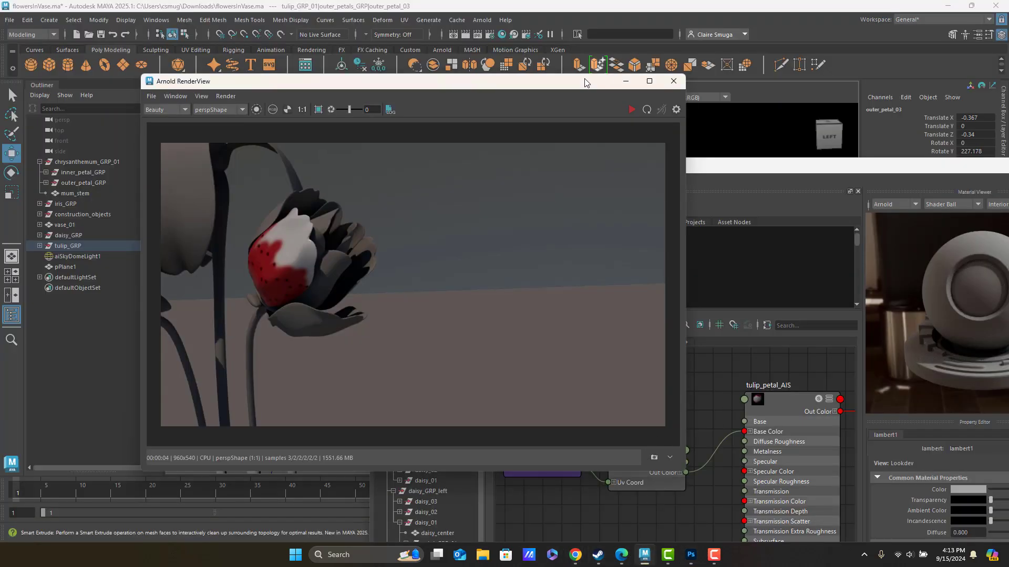
drag(578, 86, 458, 50)
click(645, 456)
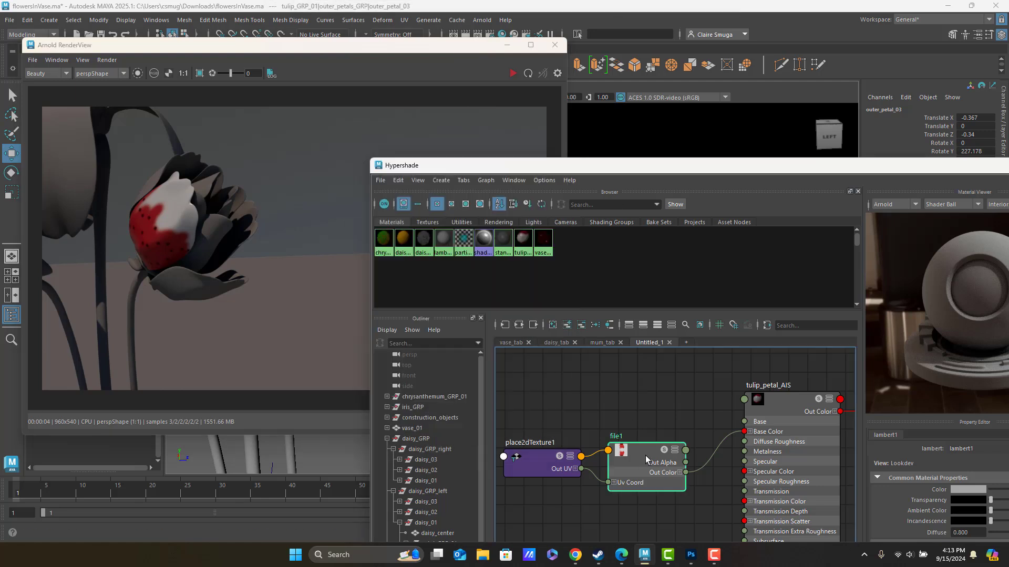
drag(727, 172, 623, 88)
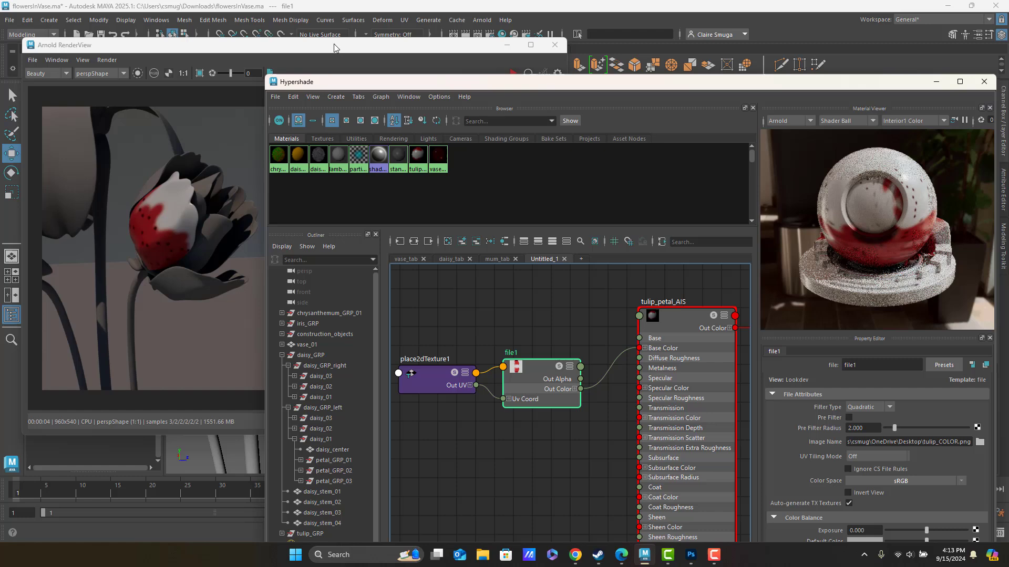
Refresh the Arnold render to show the smudged texture, then reposition file1
click(525, 73)
click(528, 74)
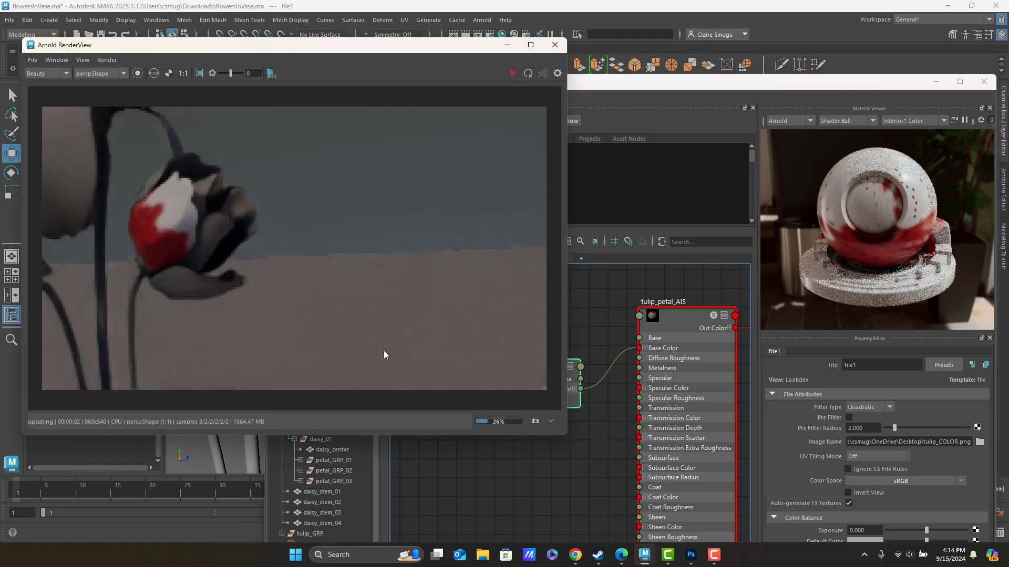
click(600, 85)
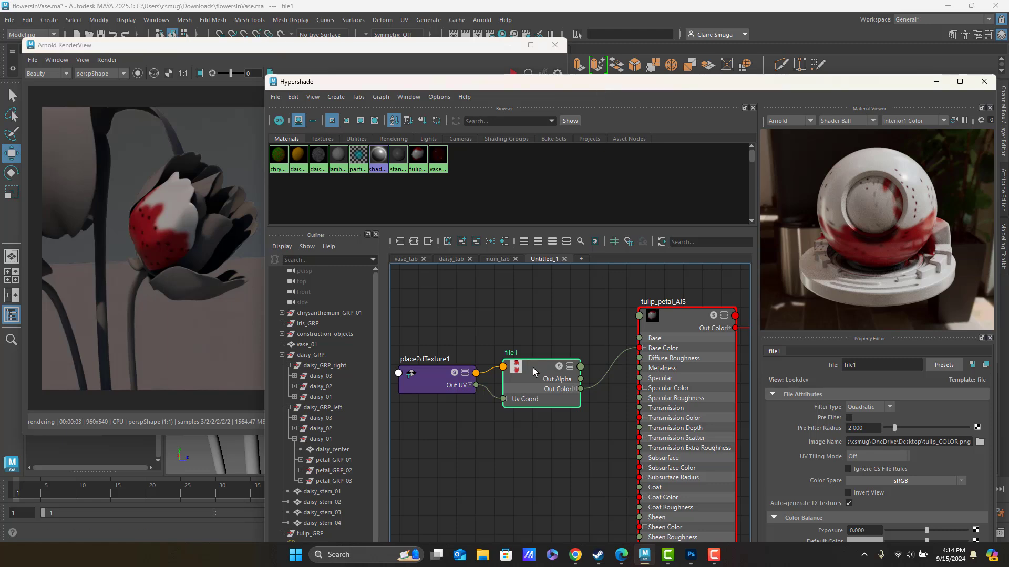
mouse_move(533, 368)
mouse_down()
mouse_move(531, 346)
mouse_move(525, 353)
mouse_up()
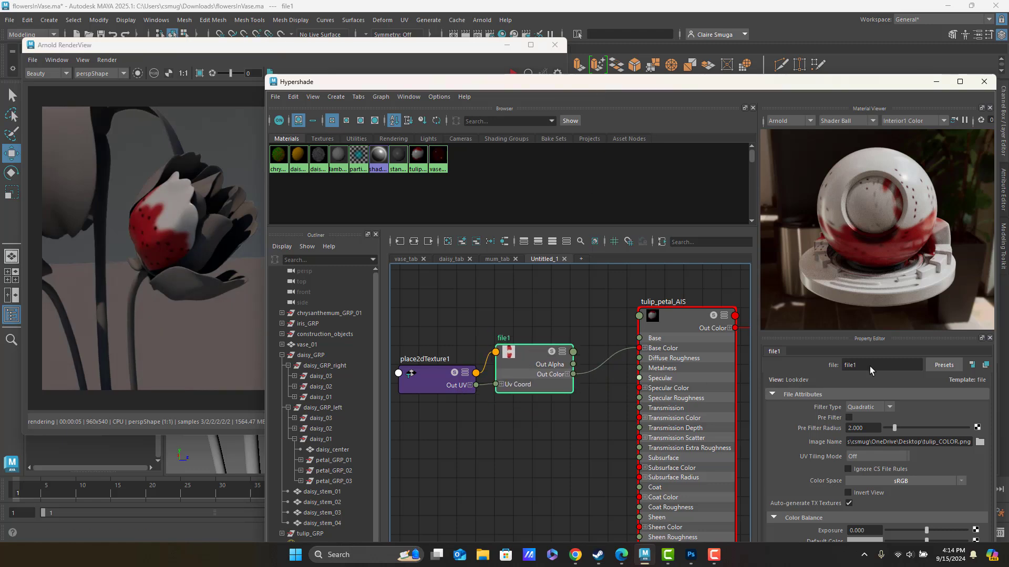
Load tulip_COLOR.png as file1's image and refresh the Arnold RenderView to show the updated petal
click(979, 442)
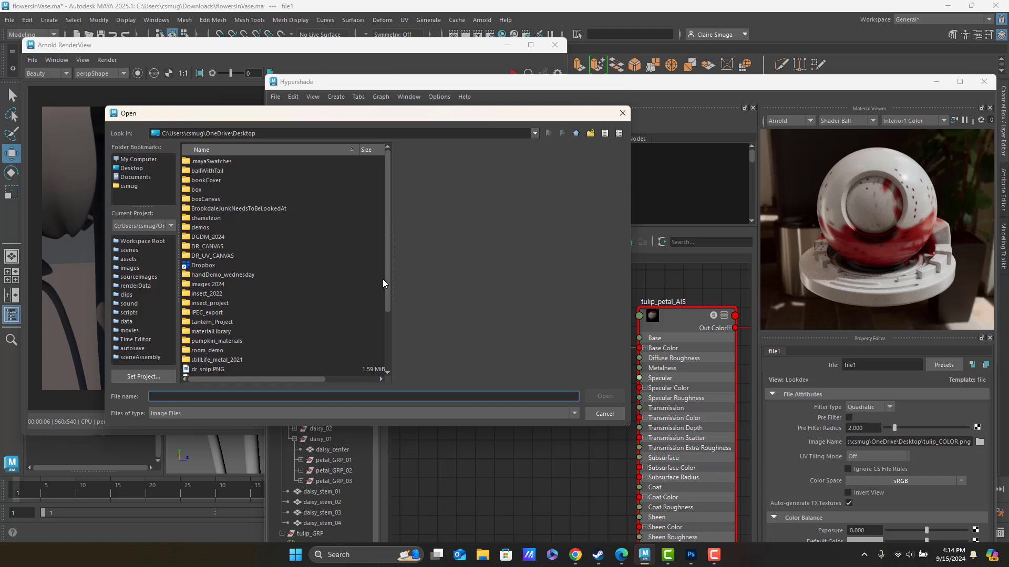
scroll(278, 315, down, 3)
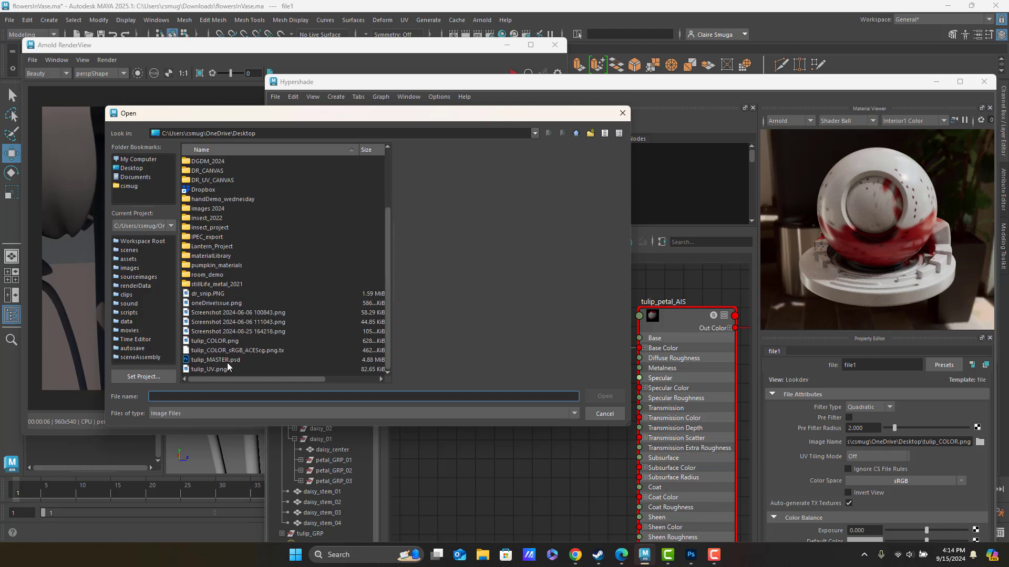
click(219, 342)
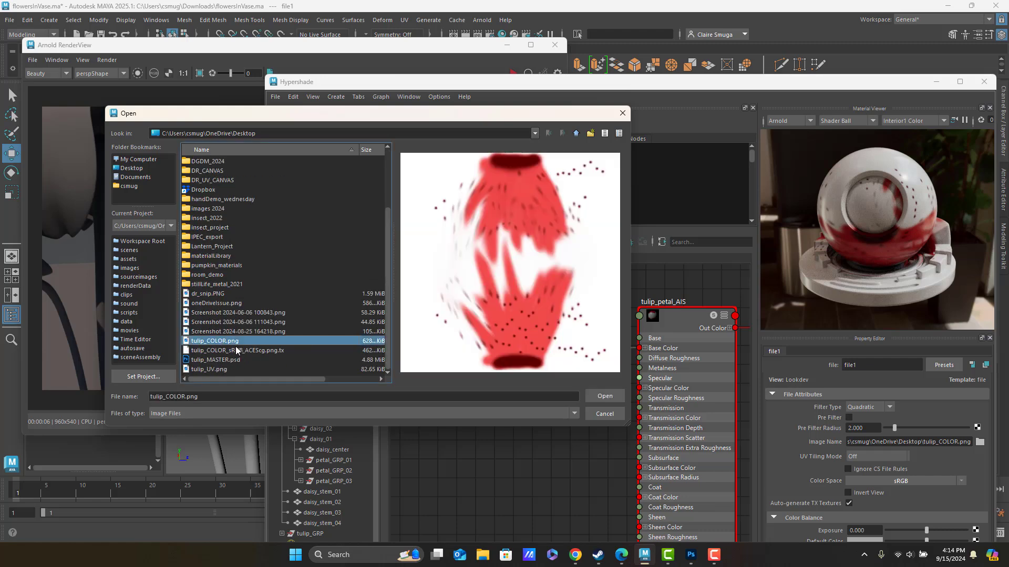
click(603, 398)
click(224, 148)
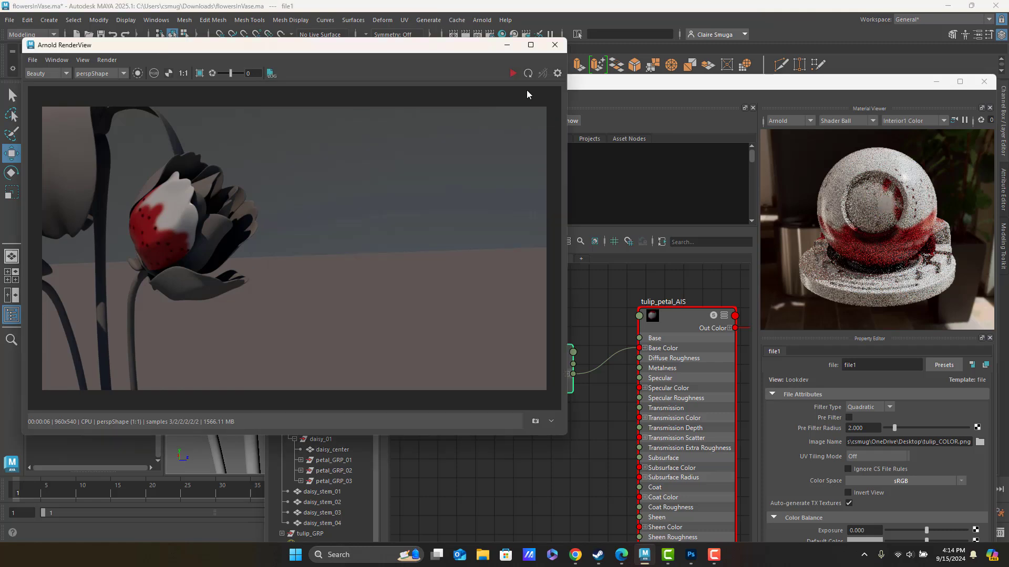
click(528, 74)
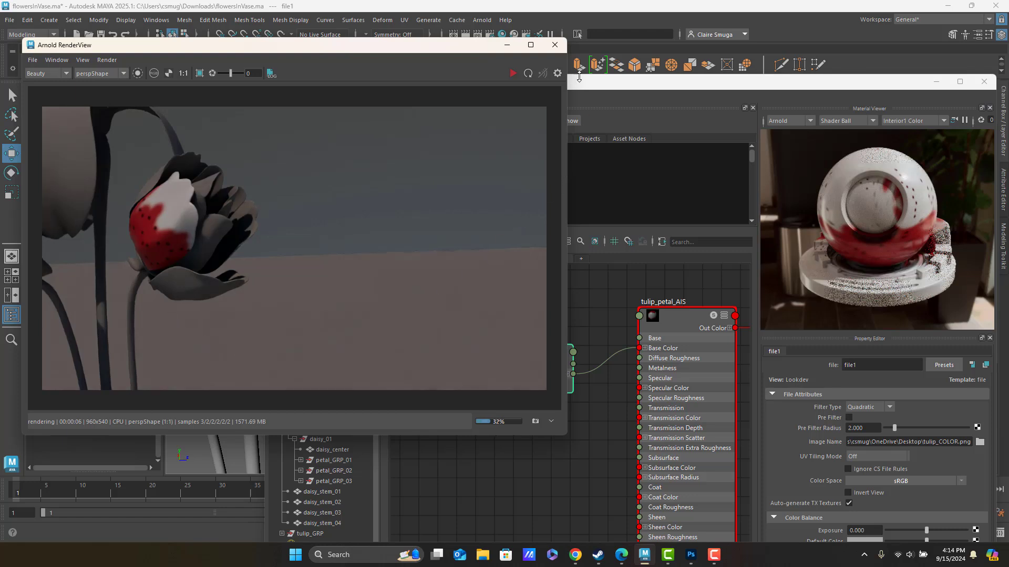
Start a fresh Arnold render of the tulip, then move the Hypershade window up and nudge the file1 node
click(557, 48)
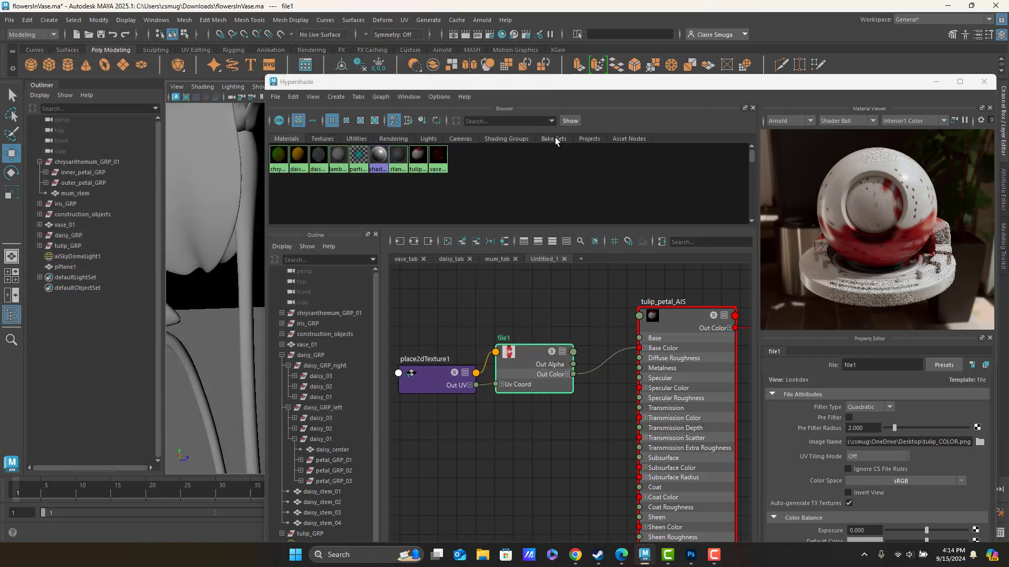
click(481, 20)
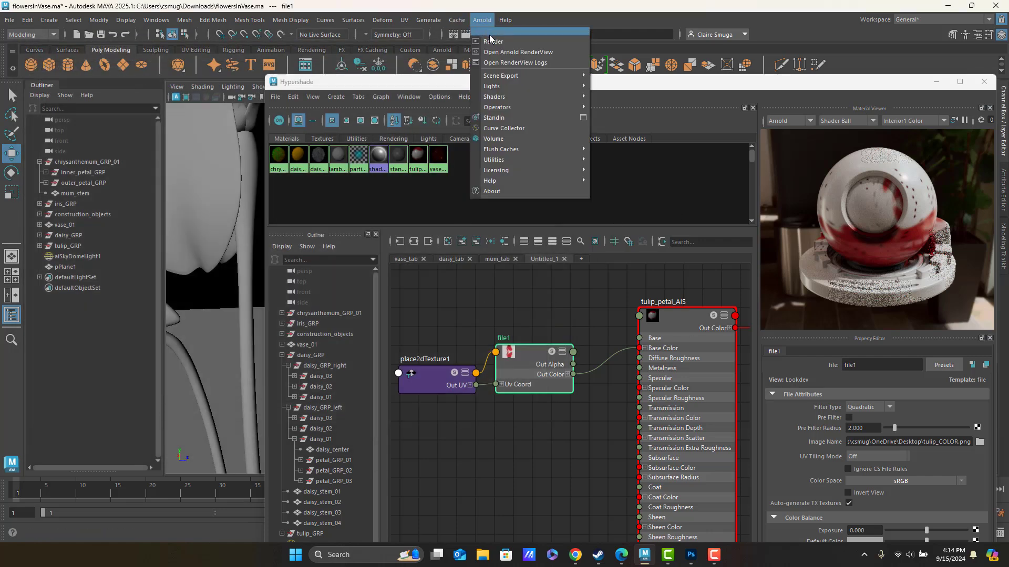
click(491, 41)
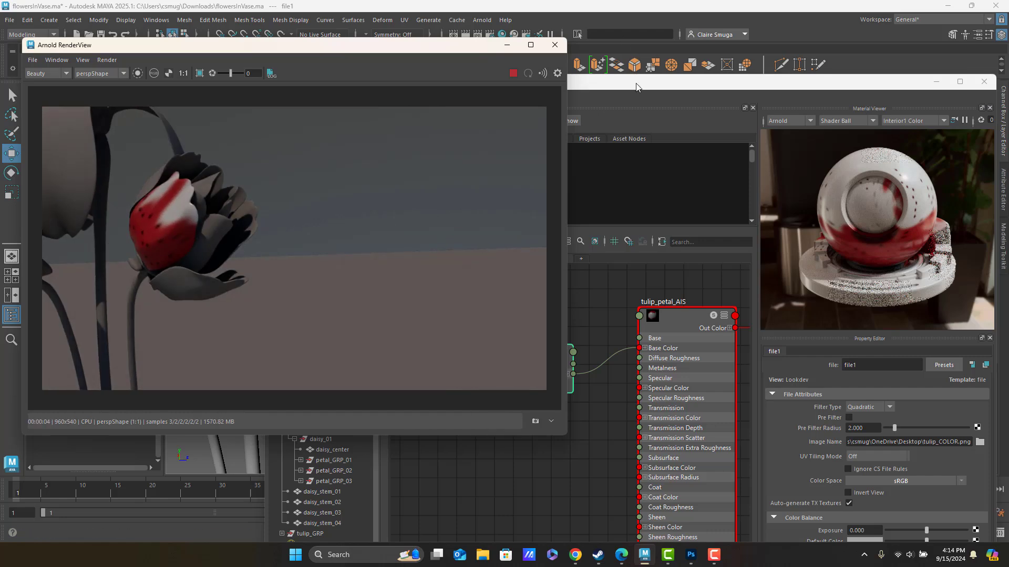
drag(635, 87, 632, 24)
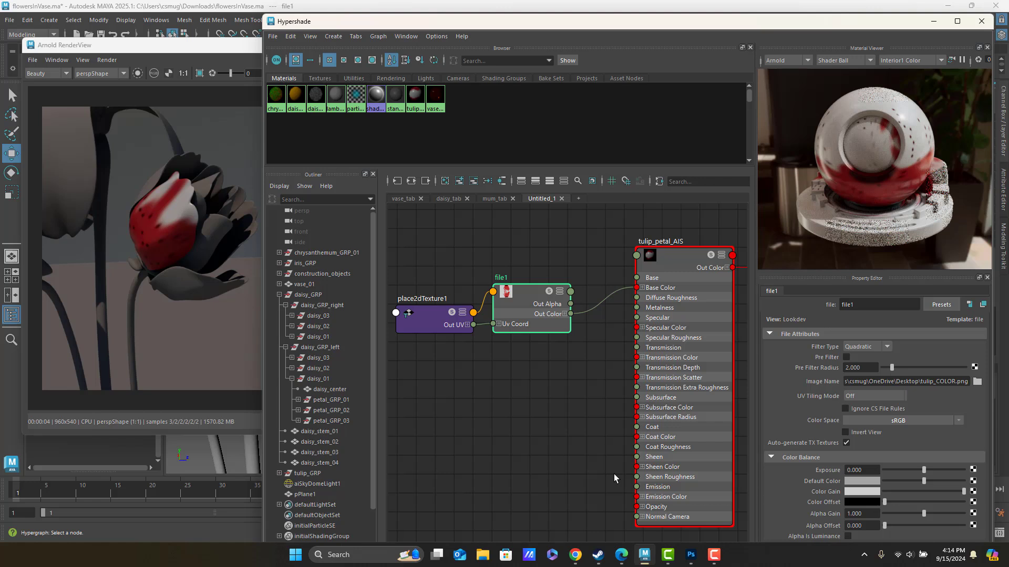
mouse_move(537, 305)
mouse_down()
mouse_move(542, 315)
mouse_move(556, 306)
mouse_up()
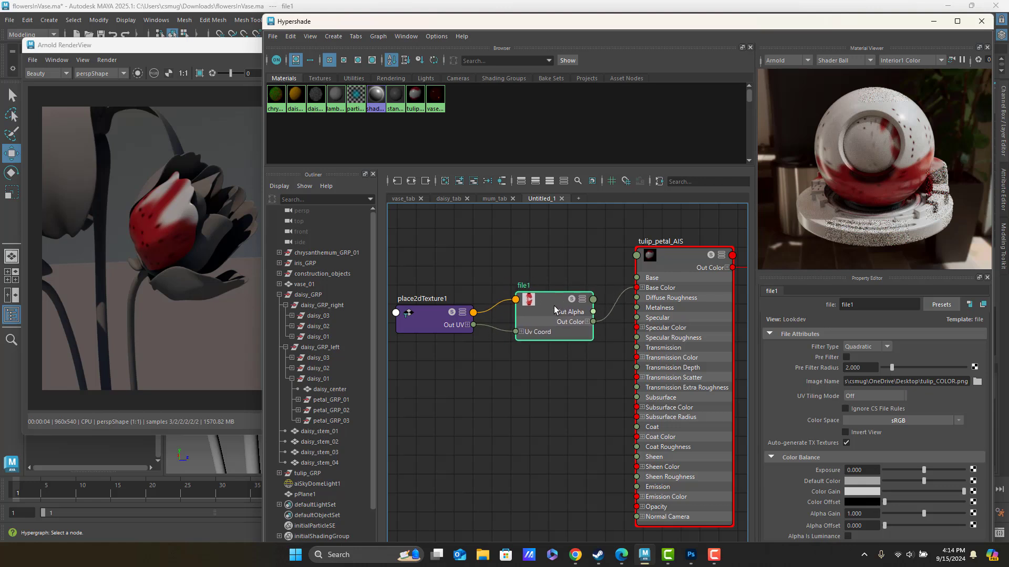